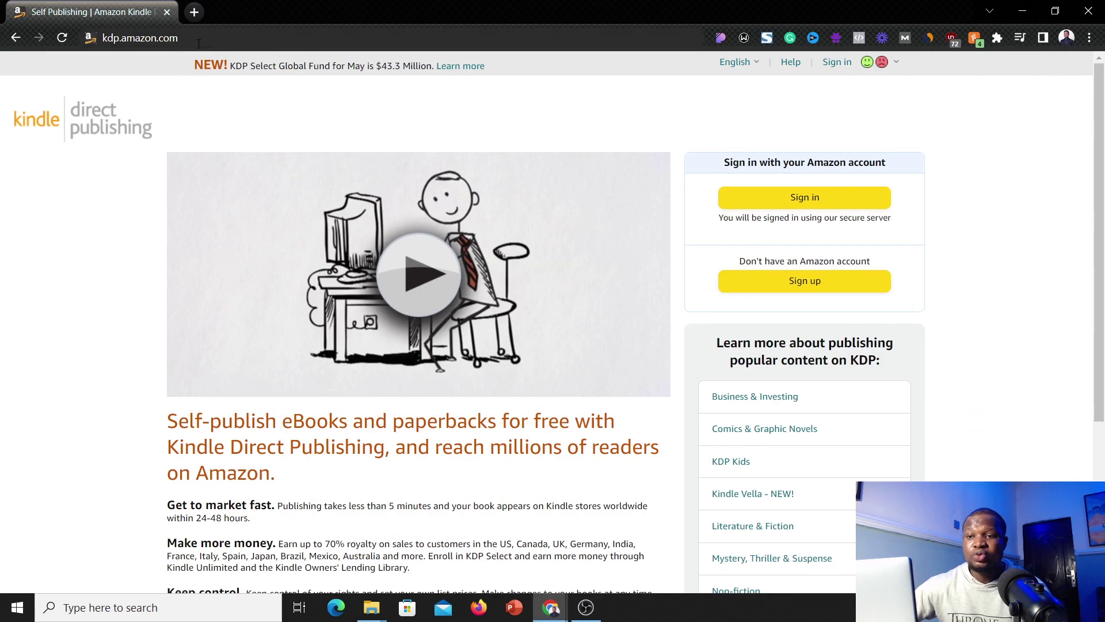
# Go to kdp.amazon.com and start signing up for a KDP account.
pyautogui.click(200, 40)
pyautogui.write('k')
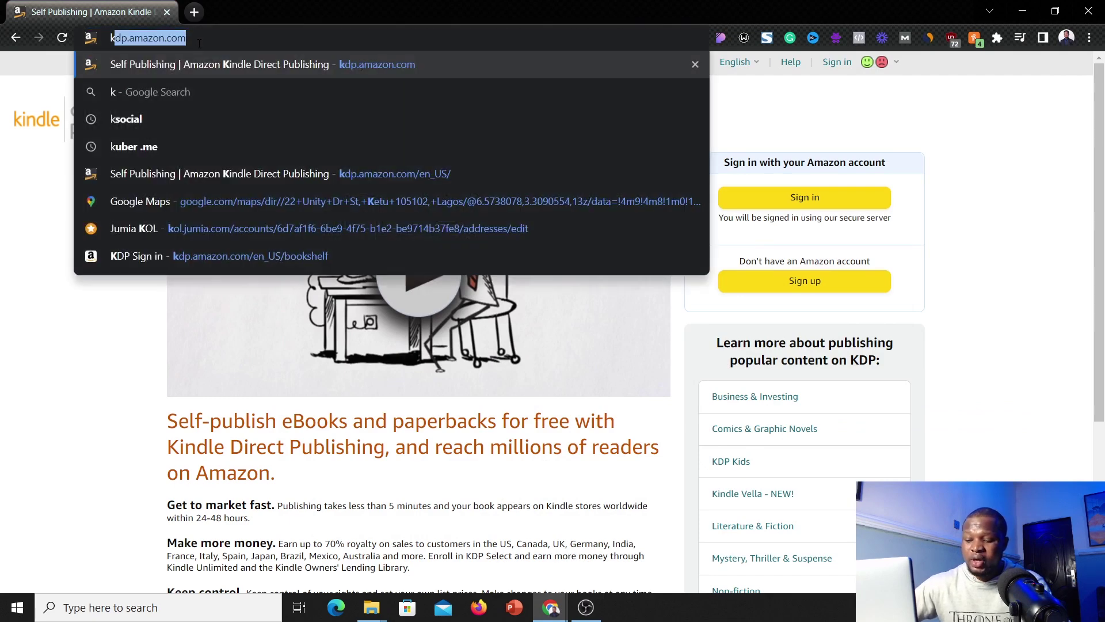
pyautogui.write('dp.a')
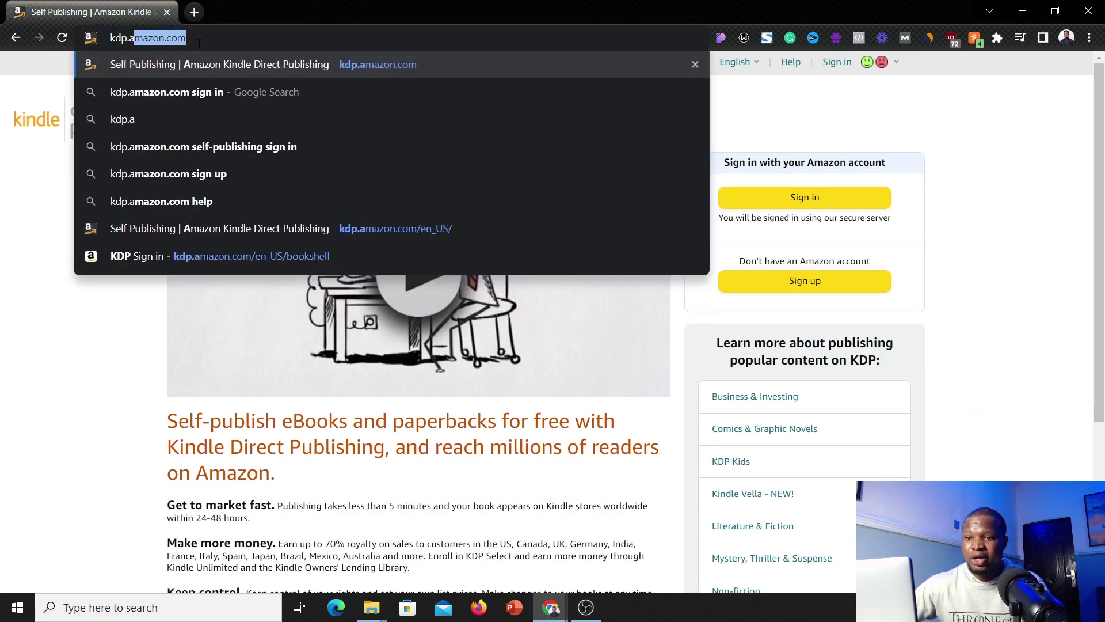
pyautogui.click(34, 295)
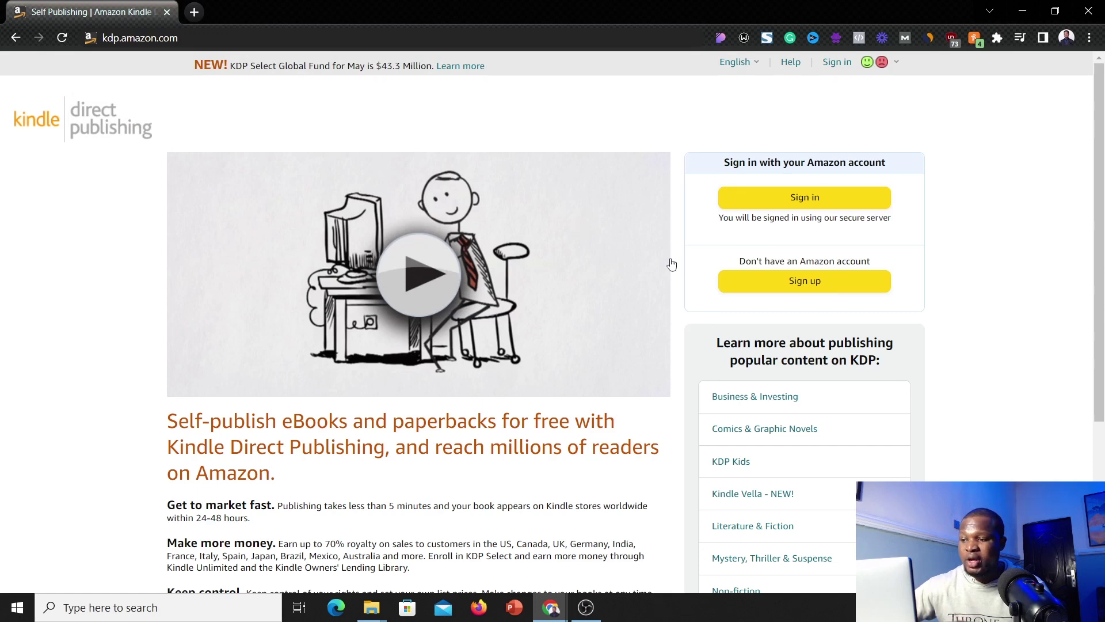
pyautogui.click(808, 281)
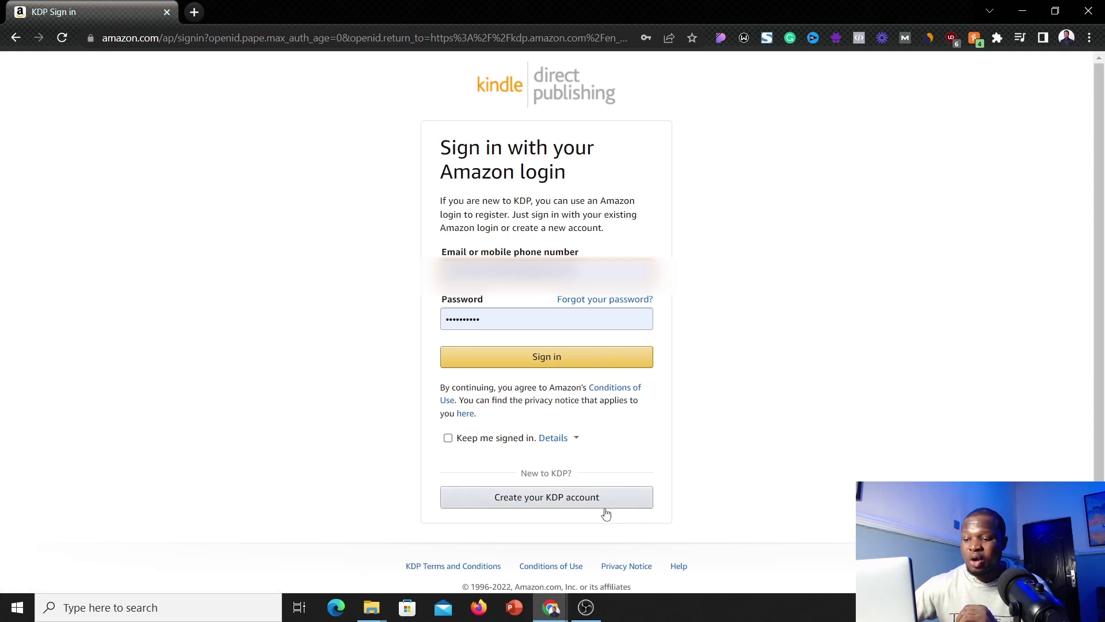
# Open the new KDP account form and enter the full name, autofilled email and the password twice.
pyautogui.click(544, 504)
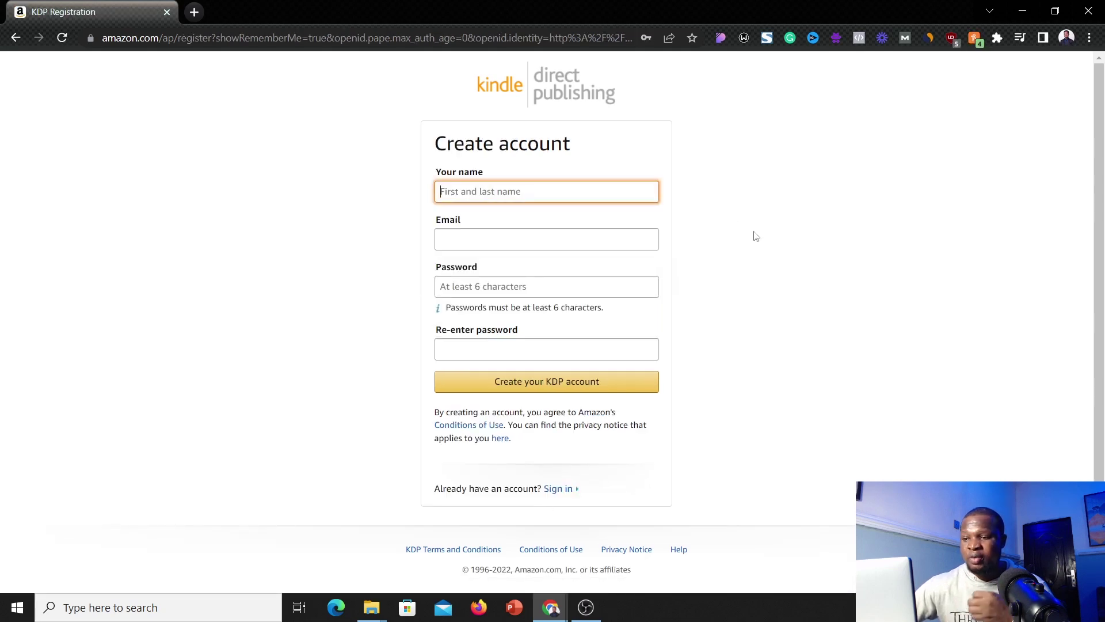
pyautogui.write('Ma')
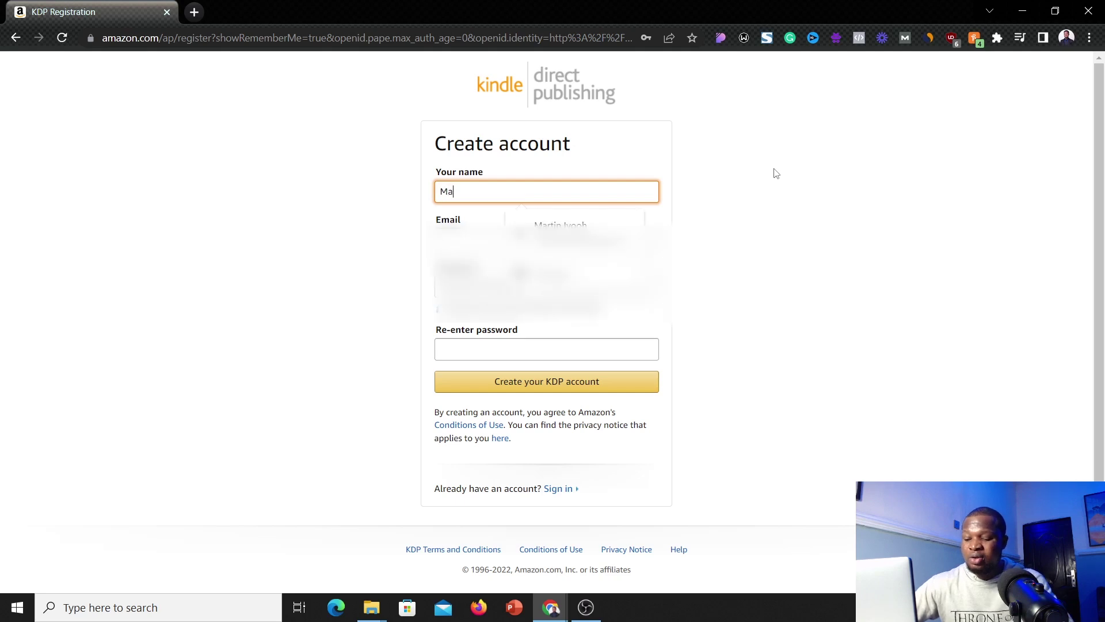
pyautogui.write('rtin Iyooh')
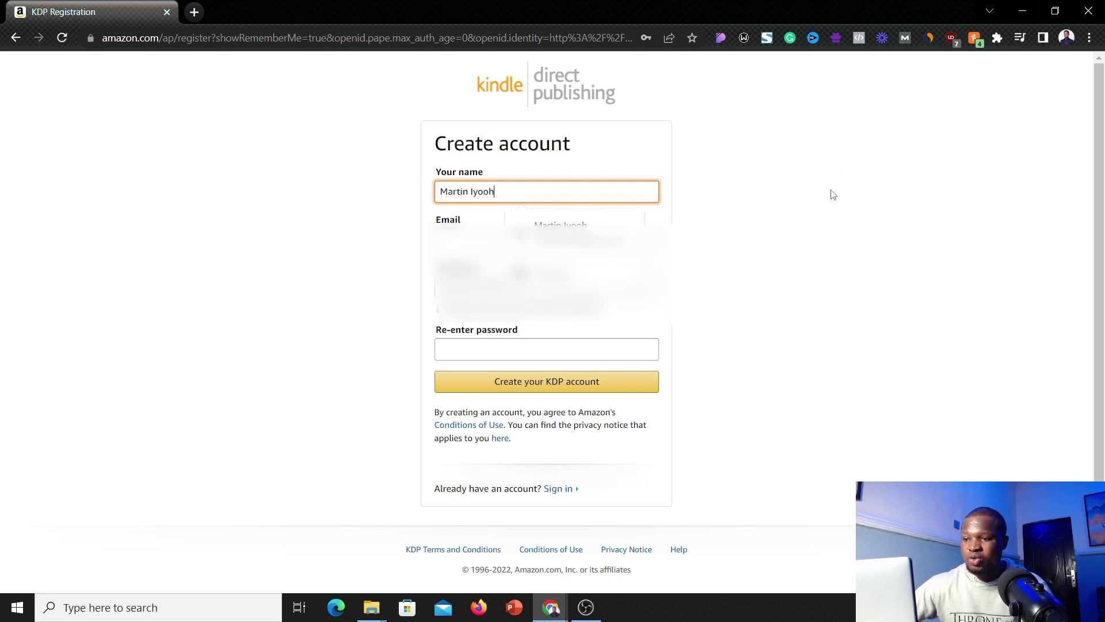
pyautogui.press('Tab')
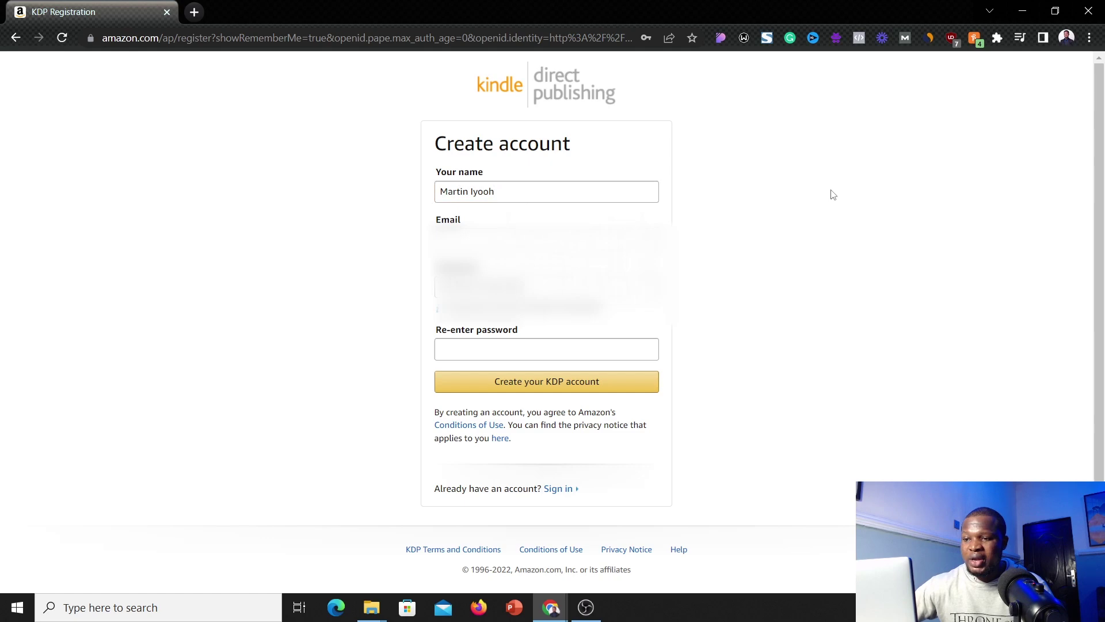
pyautogui.press('Down')
pyautogui.press('Return')
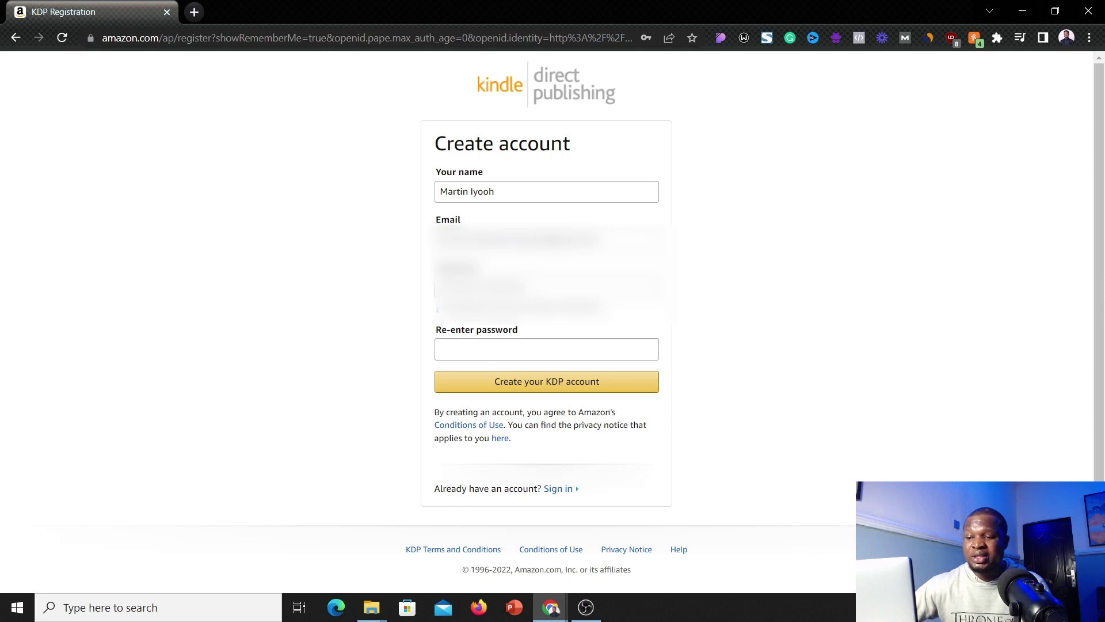
pyautogui.press('Tab')
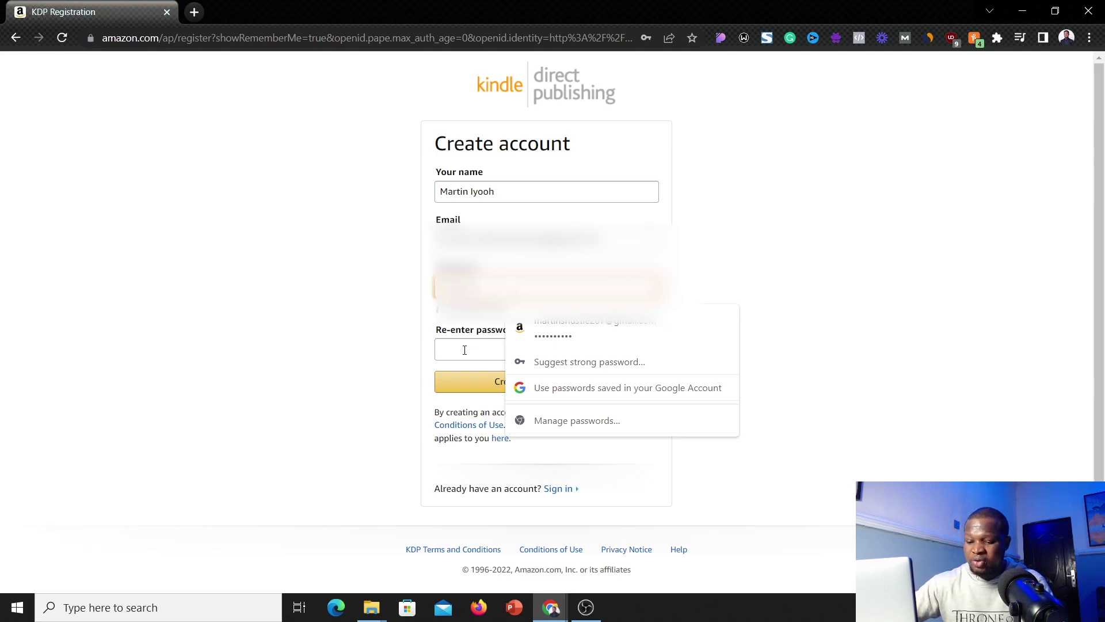
pyautogui.hotkey('ctrl', 'v')
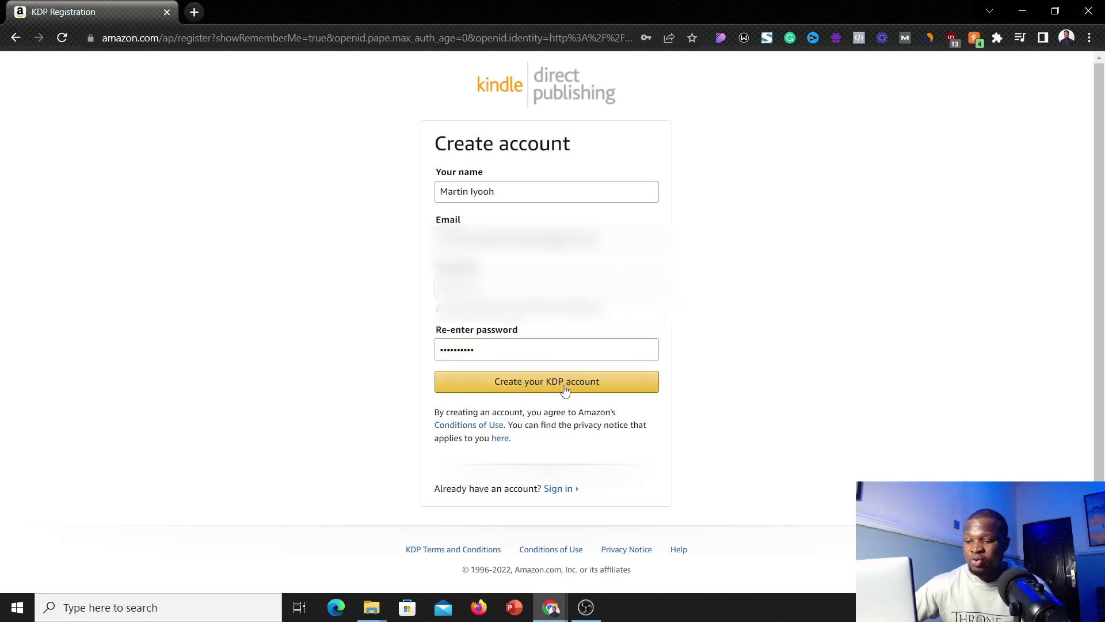
# Submit the new KDP account details and start the security puzzle.
pyautogui.click(533, 389)
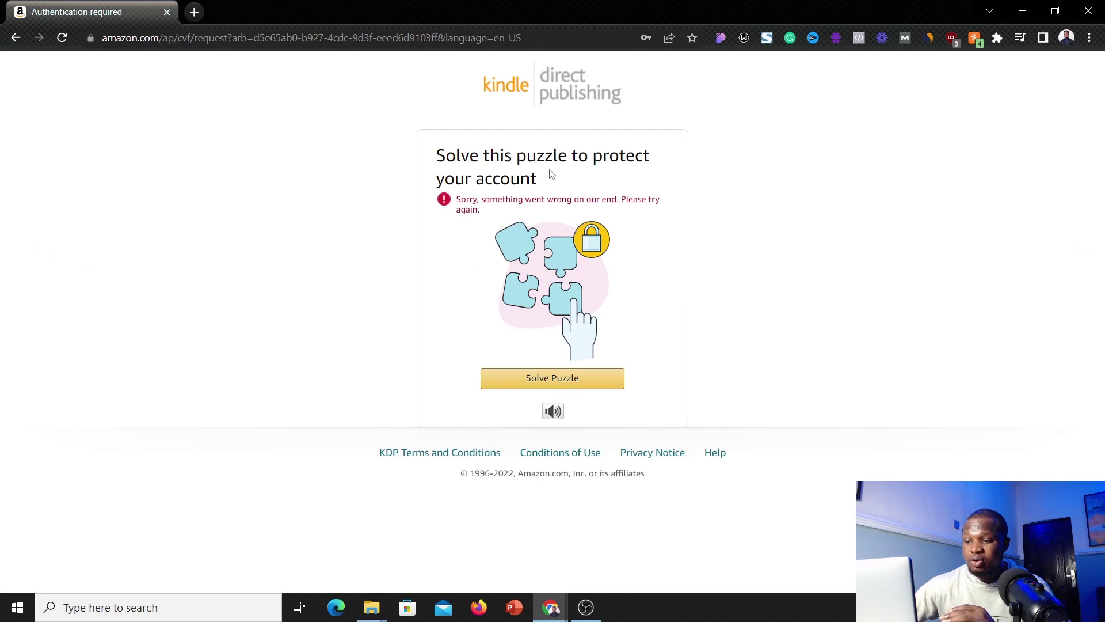
pyautogui.click(539, 379)
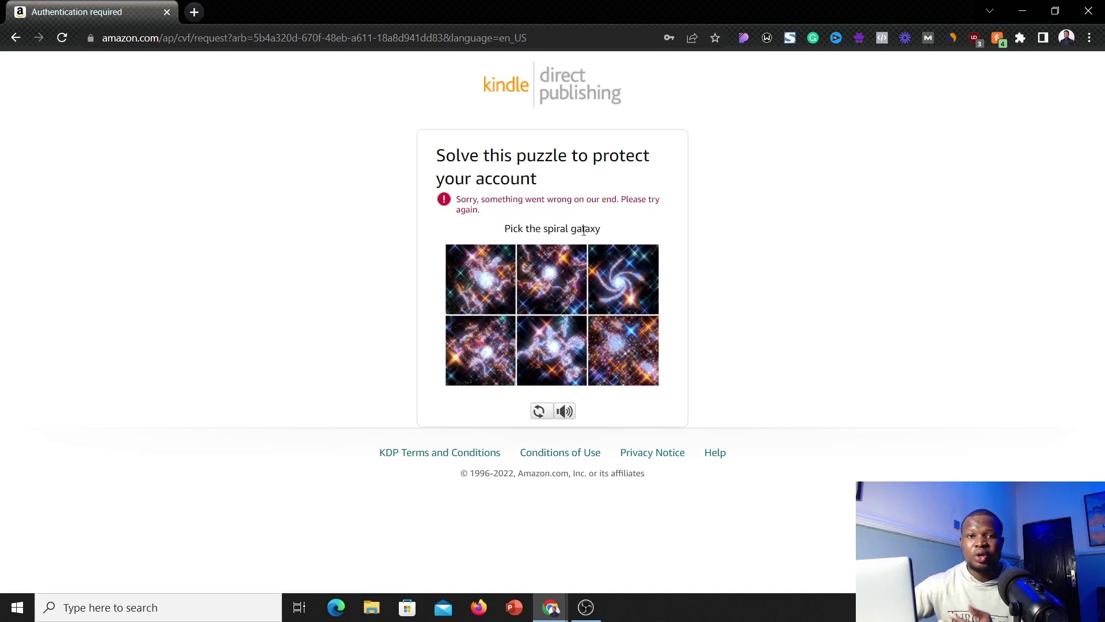
pyautogui.click(194, 12)
# Search Google for 'spiral galaxy' and scroll down to the image results.
pyautogui.write('spiral galaxy')
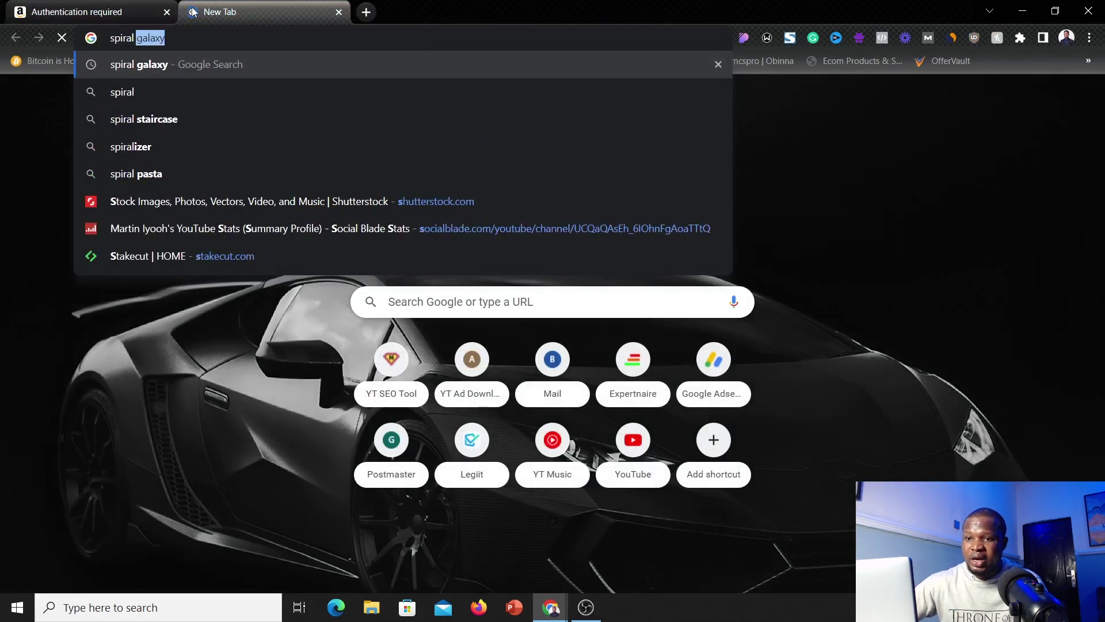
pyautogui.press('Return')
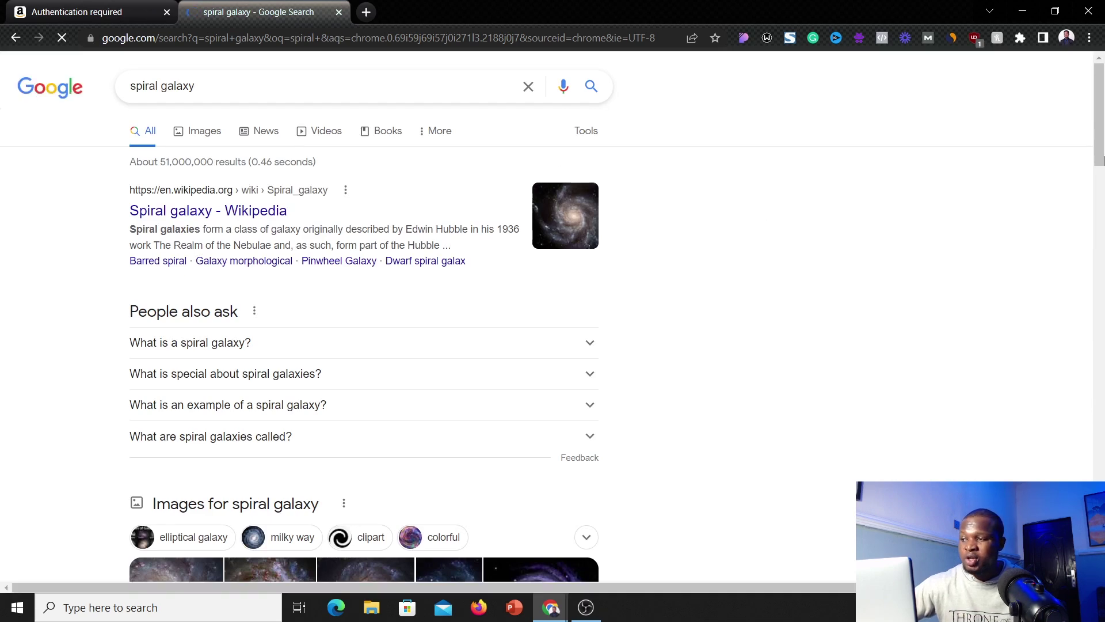
pyautogui.moveTo(1099, 163); pyautogui.dragTo(1100, 208)
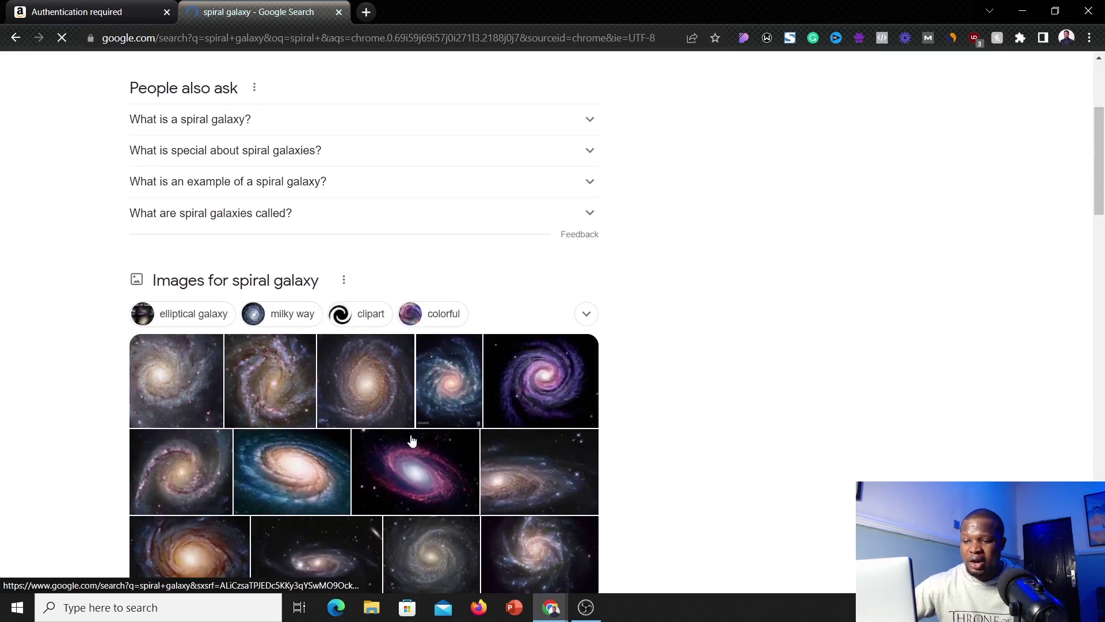
# Back on the Amazon puzzle, pick the spiral galaxy image.
pyautogui.click(40, 9)
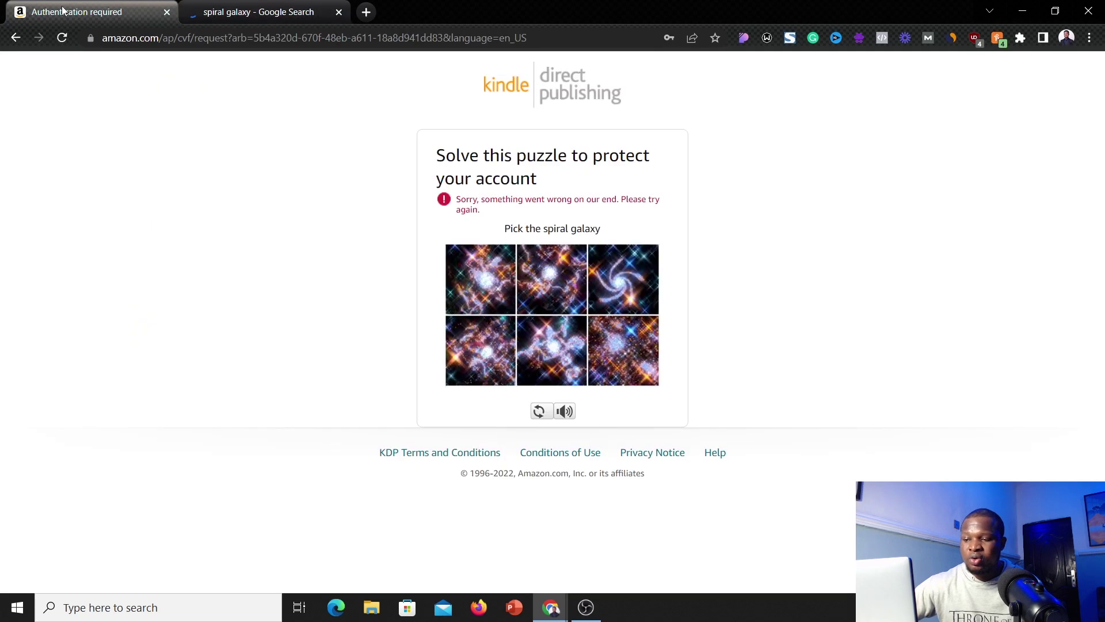
pyautogui.click(626, 288)
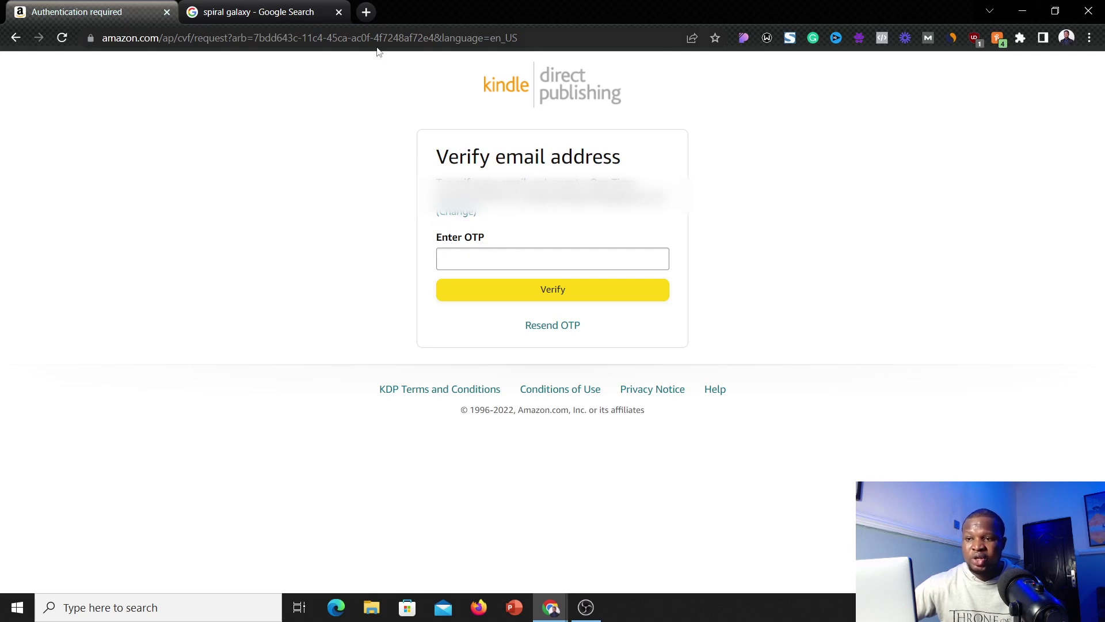
# Copy the one-time password from Amazon's verification email in Gmail.
pyautogui.click(366, 12)
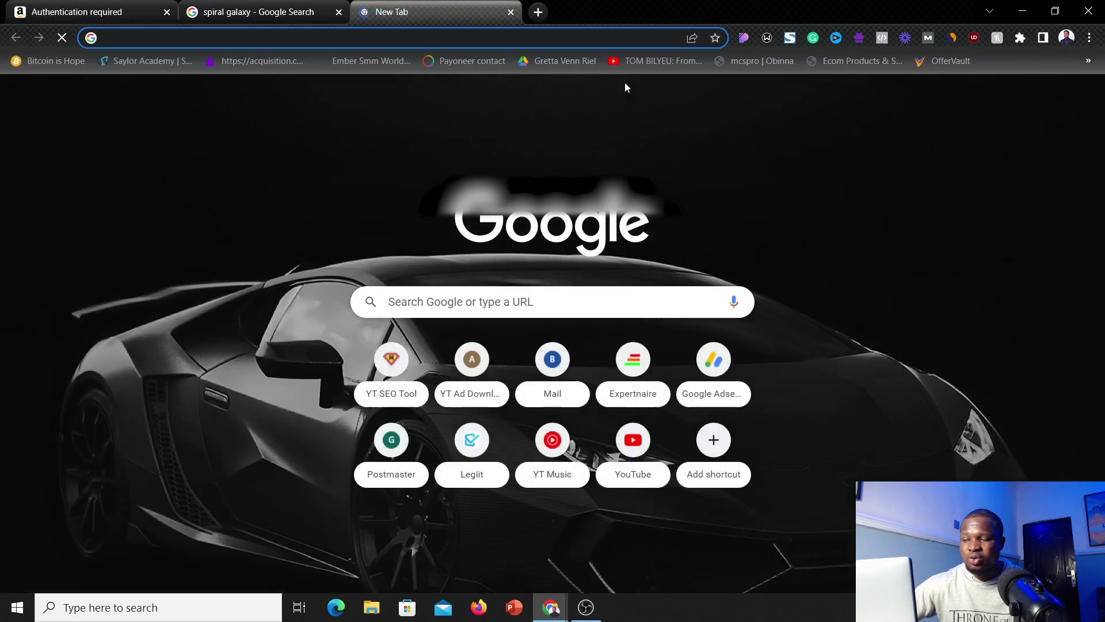
pyautogui.moveTo(503, 355); pyautogui.dragTo(460, 357)
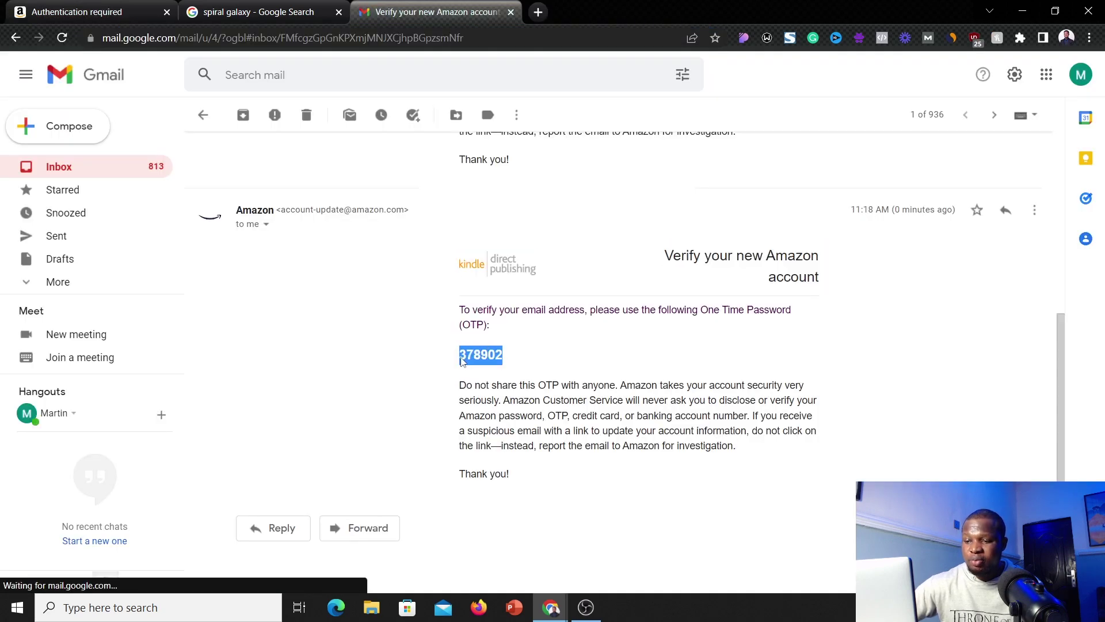
pyautogui.rightClick(471, 357)
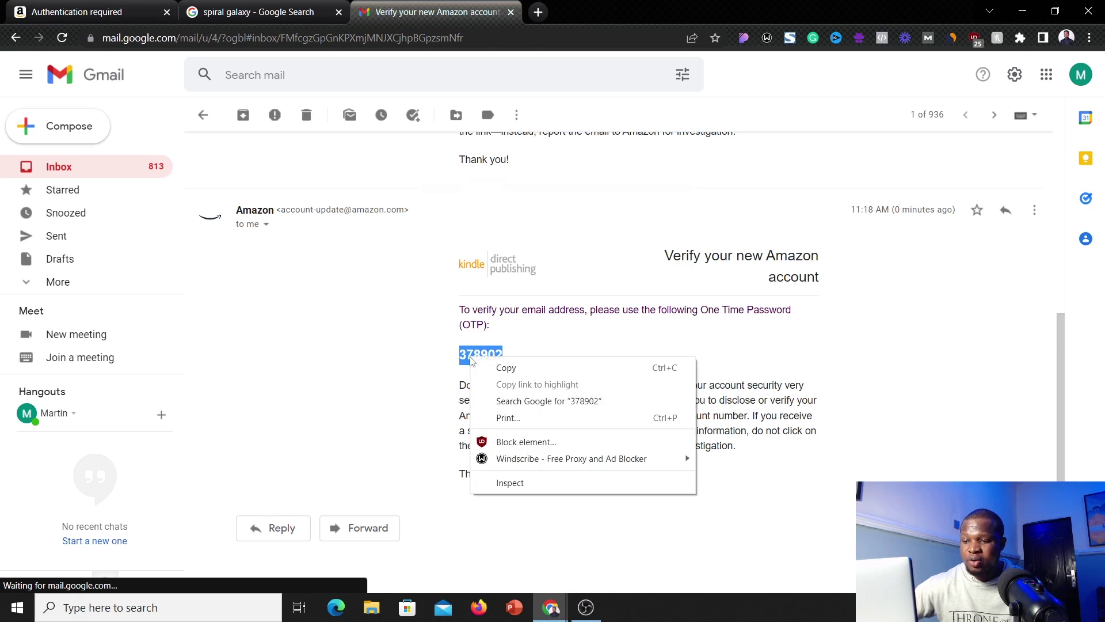
pyautogui.click(502, 367)
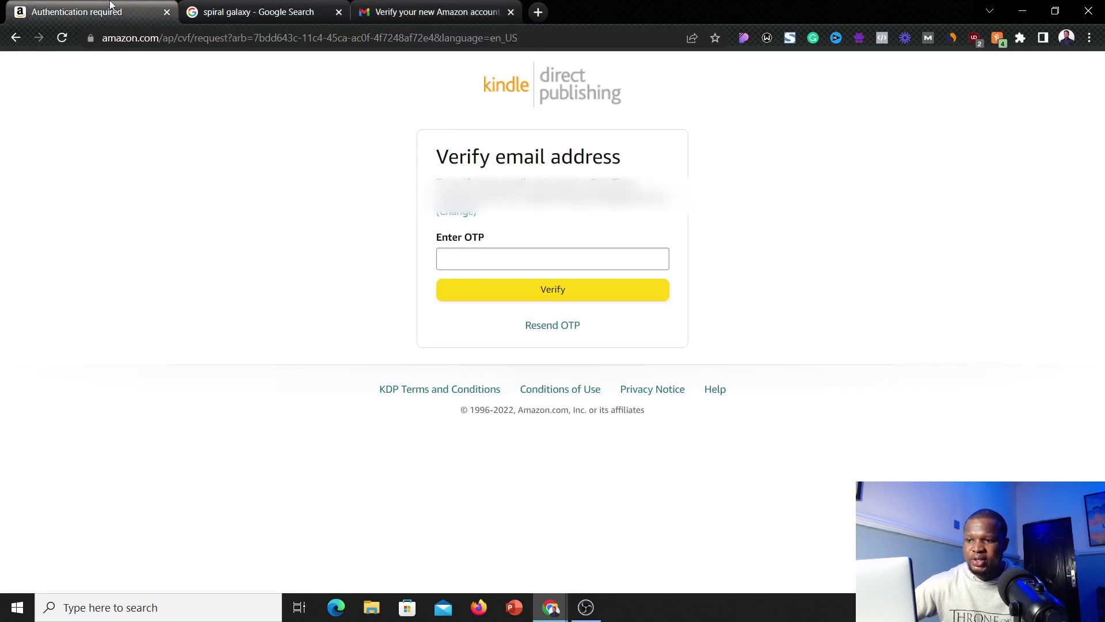
# Paste the copied one-time password into KDP and verify the email.
pyautogui.click(75, 12)
pyautogui.click(537, 256)
pyautogui.hotkey('ctrl', 'v')
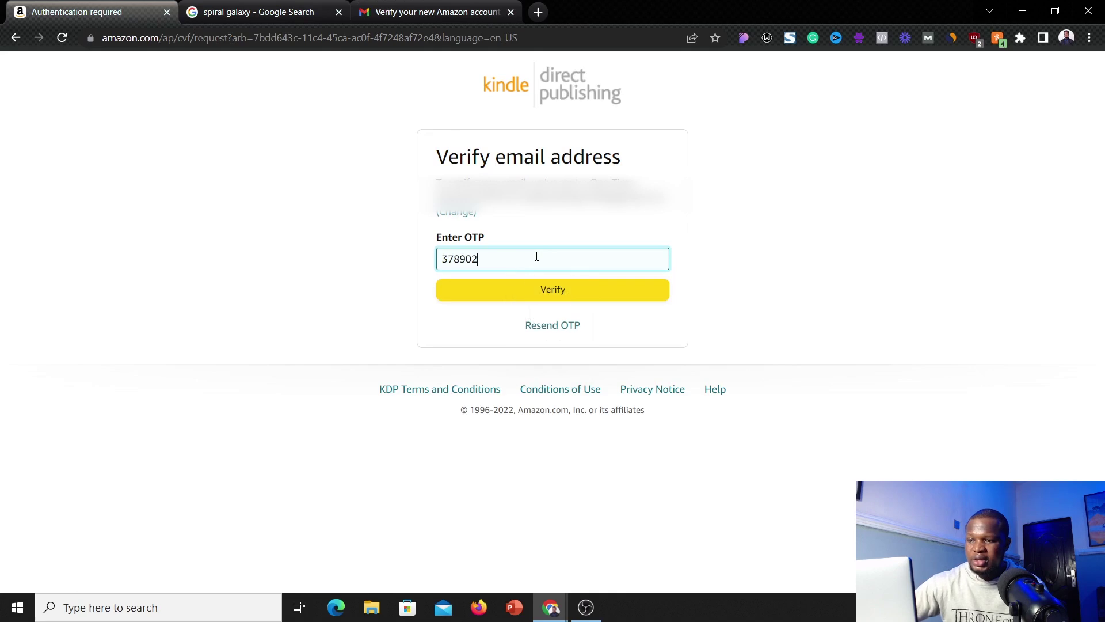
pyautogui.click(550, 290)
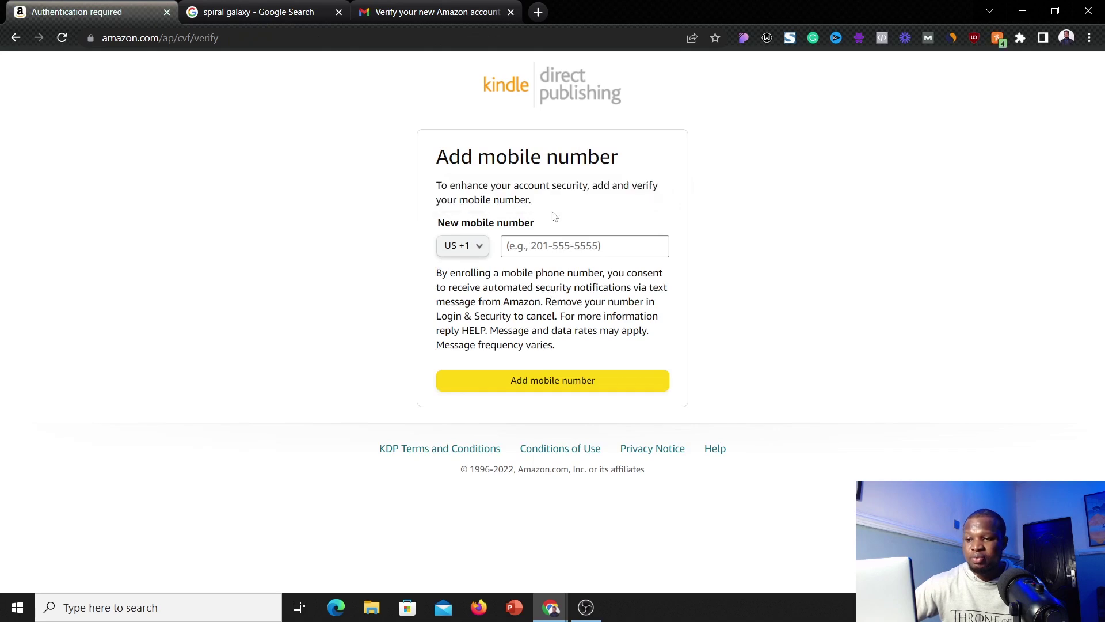
# Set the mobile number's country code to Nigeria +234.
pyautogui.click(470, 245)
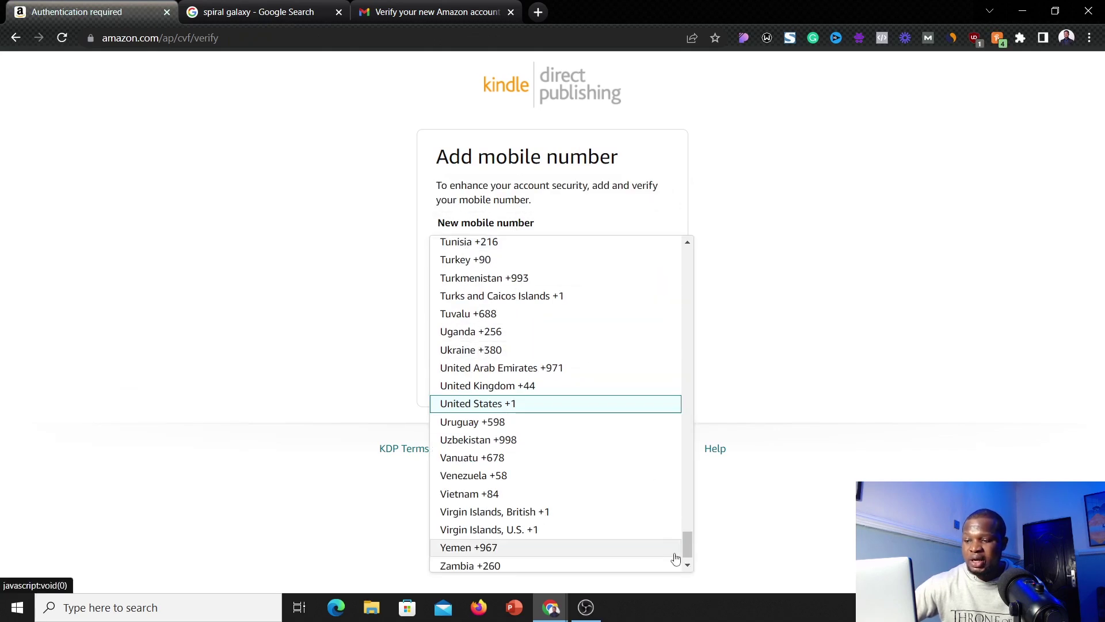
pyautogui.moveTo(688, 546); pyautogui.dragTo(685, 461)
pyautogui.click(500, 458)
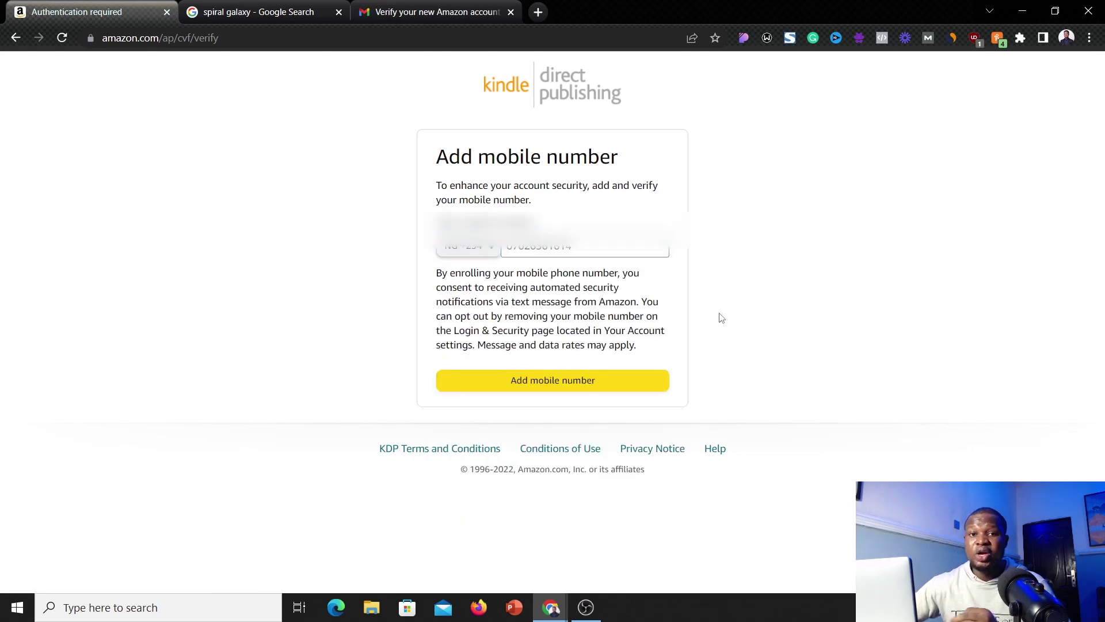
# Submit the mobile number, then enter the texted one-time code to create the Amazon account.
pyautogui.click(536, 384)
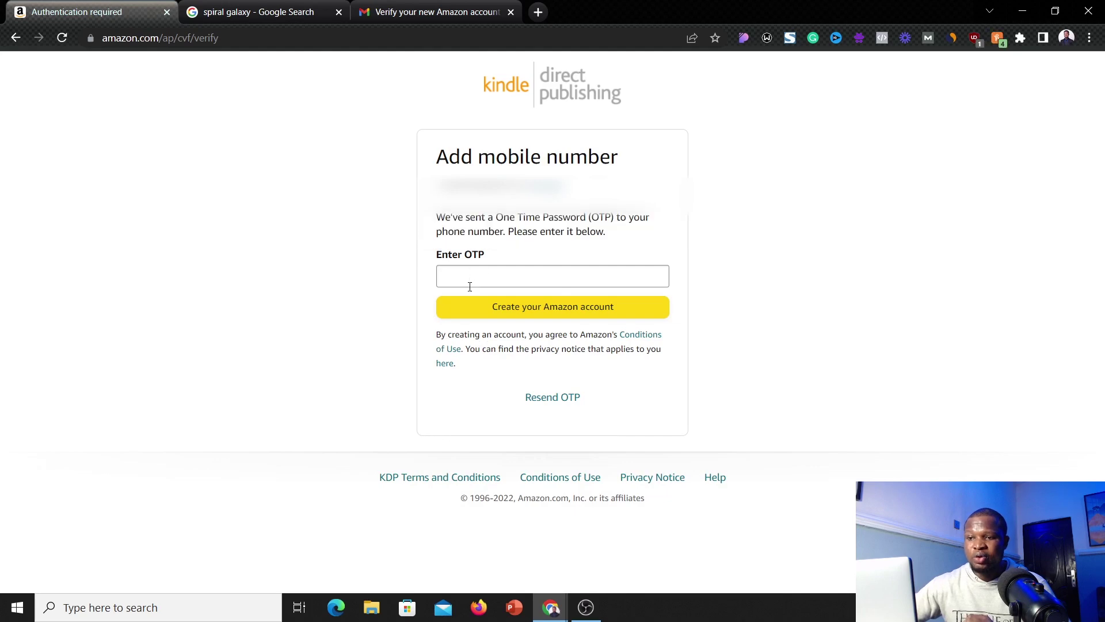
pyautogui.click(502, 275)
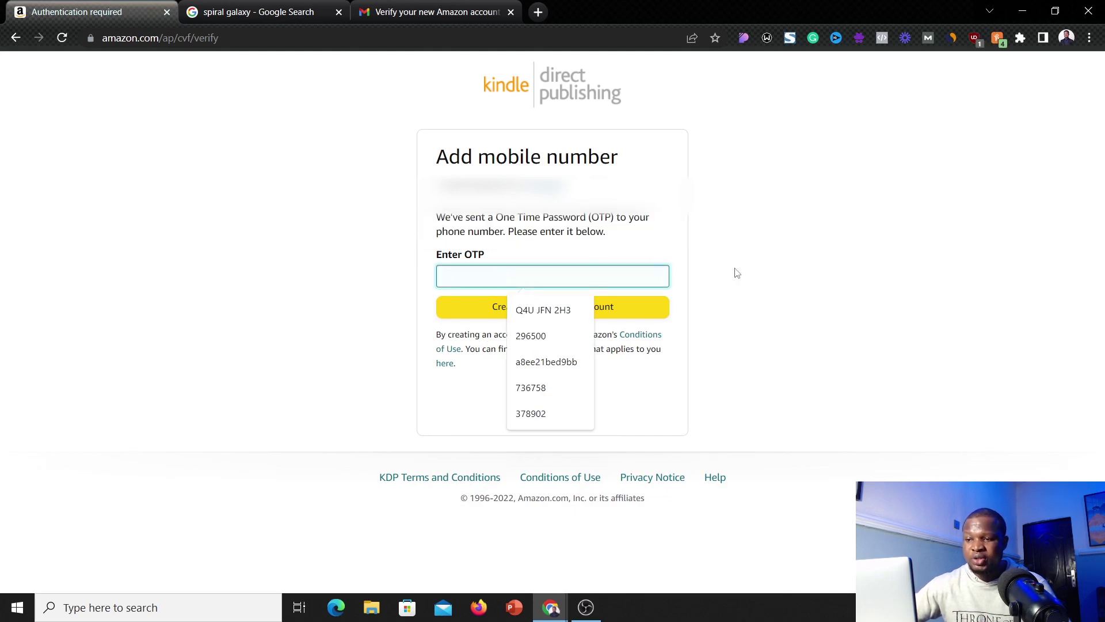
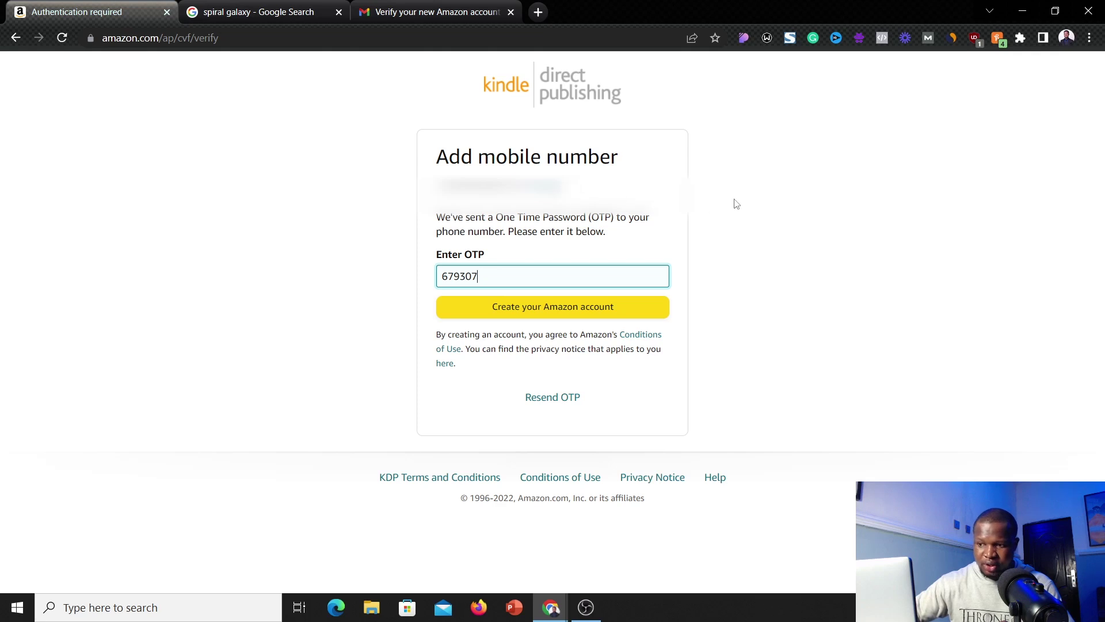
pyautogui.click(525, 311)
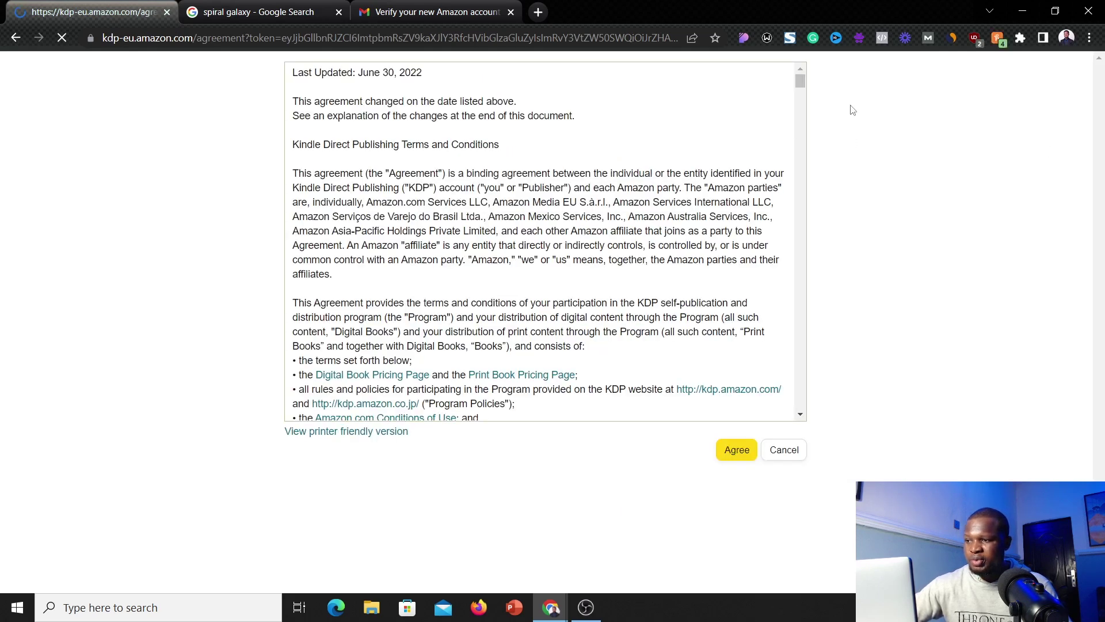
# Scroll through the KDP Terms and Conditions and agree to them.
pyautogui.moveTo(800, 80); pyautogui.dragTo(812, 427)
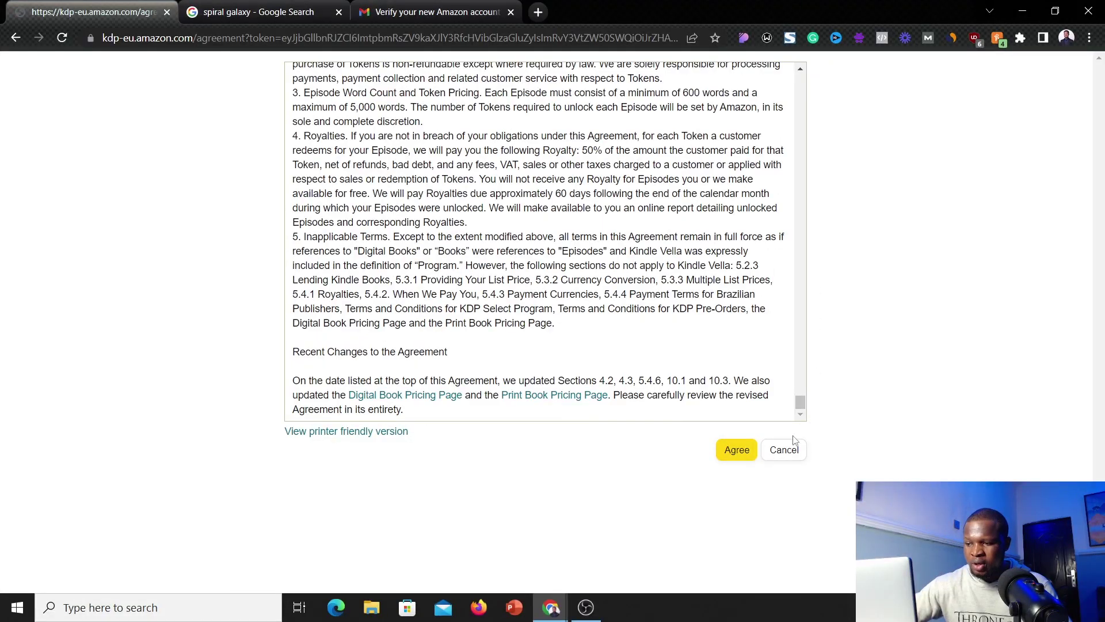
pyautogui.click(738, 451)
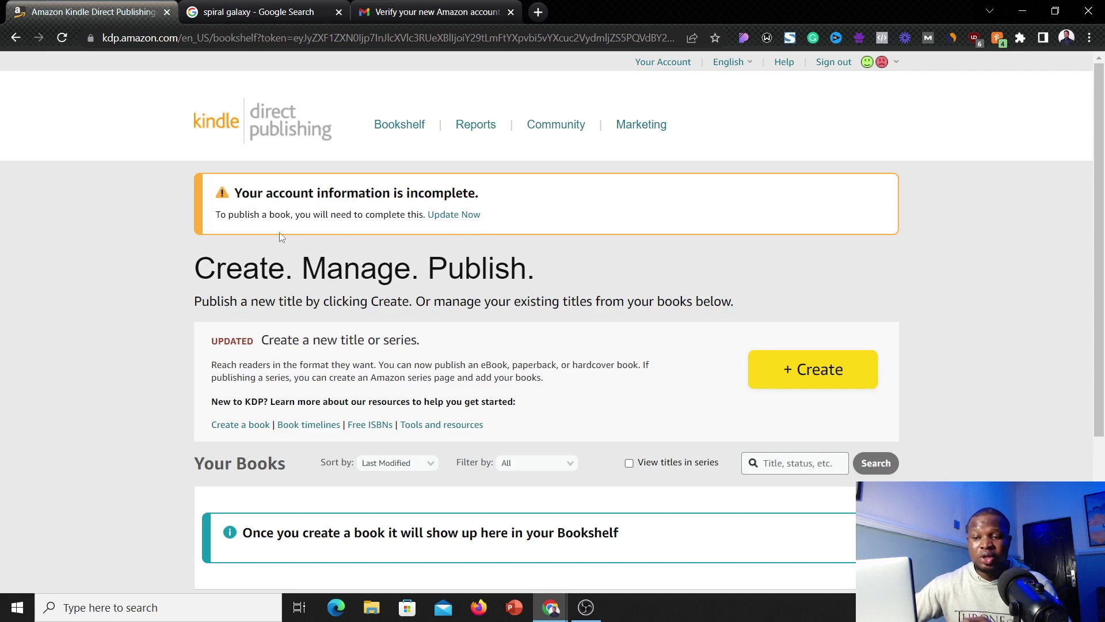
# Pass two-step verification using the saved United States +1 mobile number and the texted code.
pyautogui.click(452, 223)
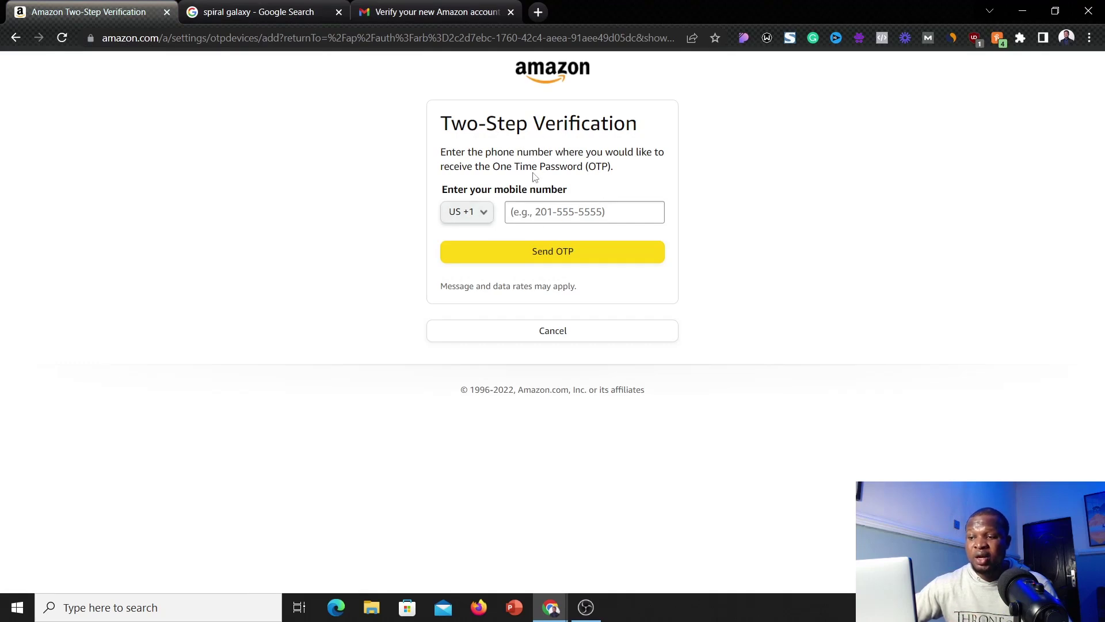
pyautogui.click(472, 213)
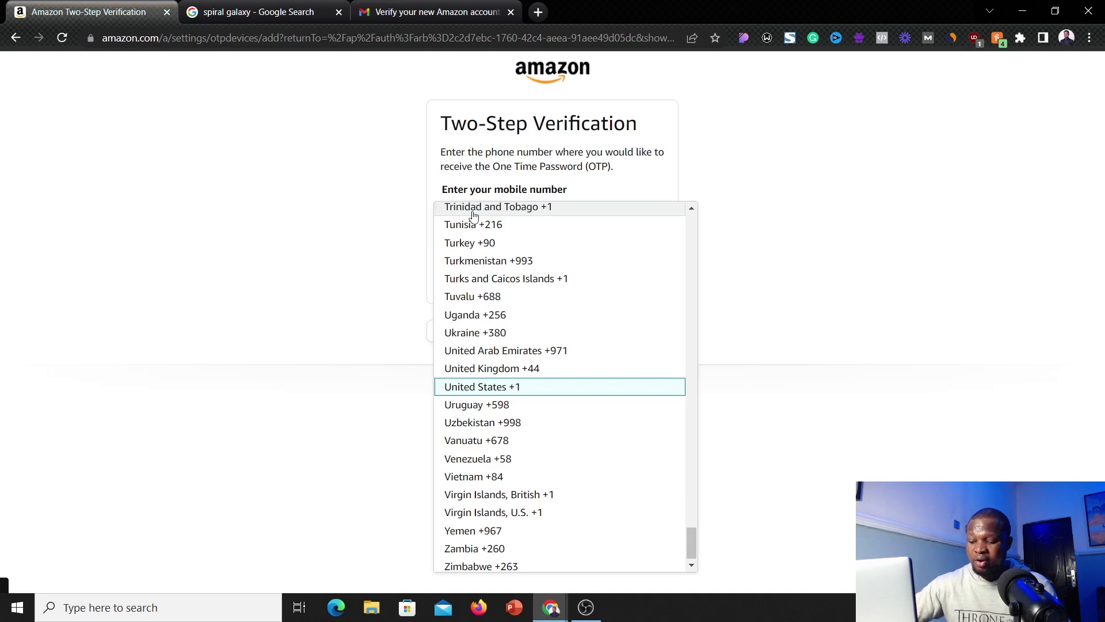
pyautogui.click(482, 386)
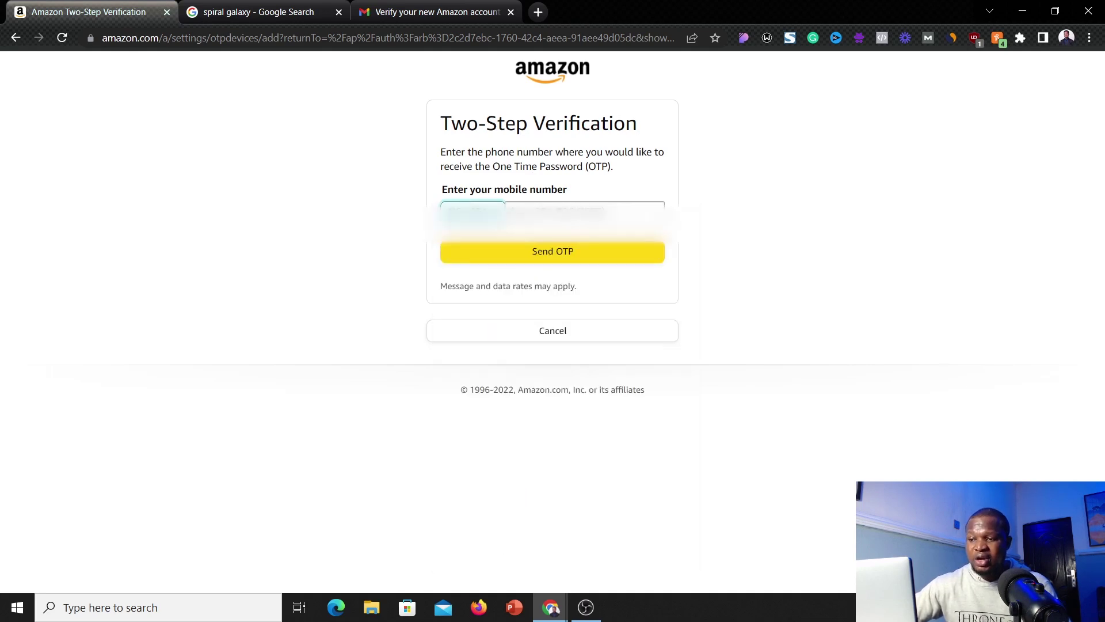
pyautogui.click(570, 211)
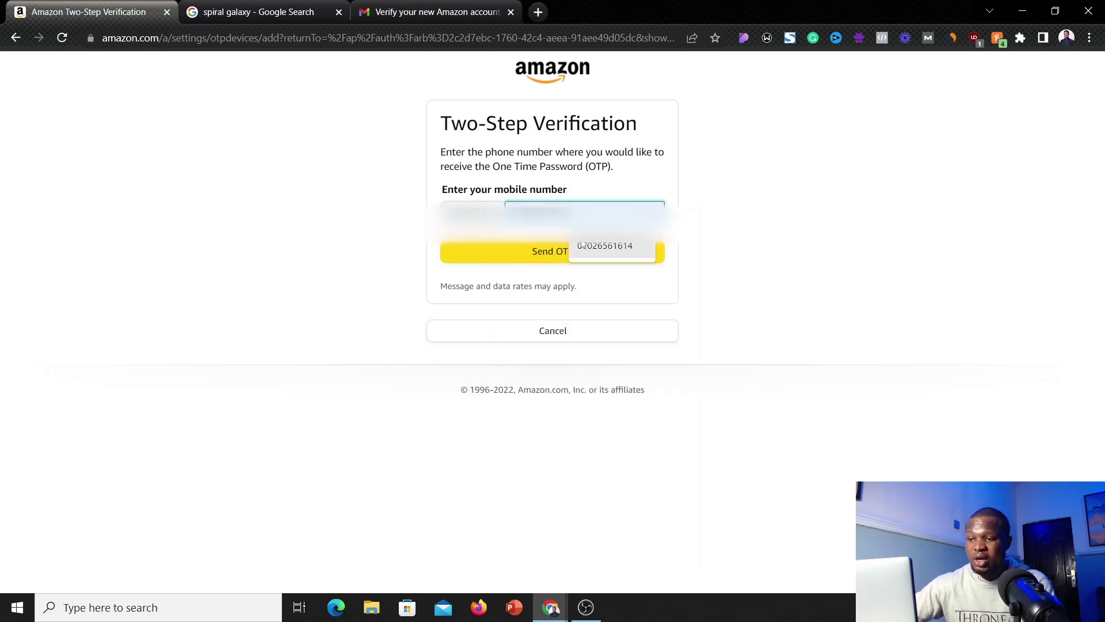
pyautogui.click(604, 246)
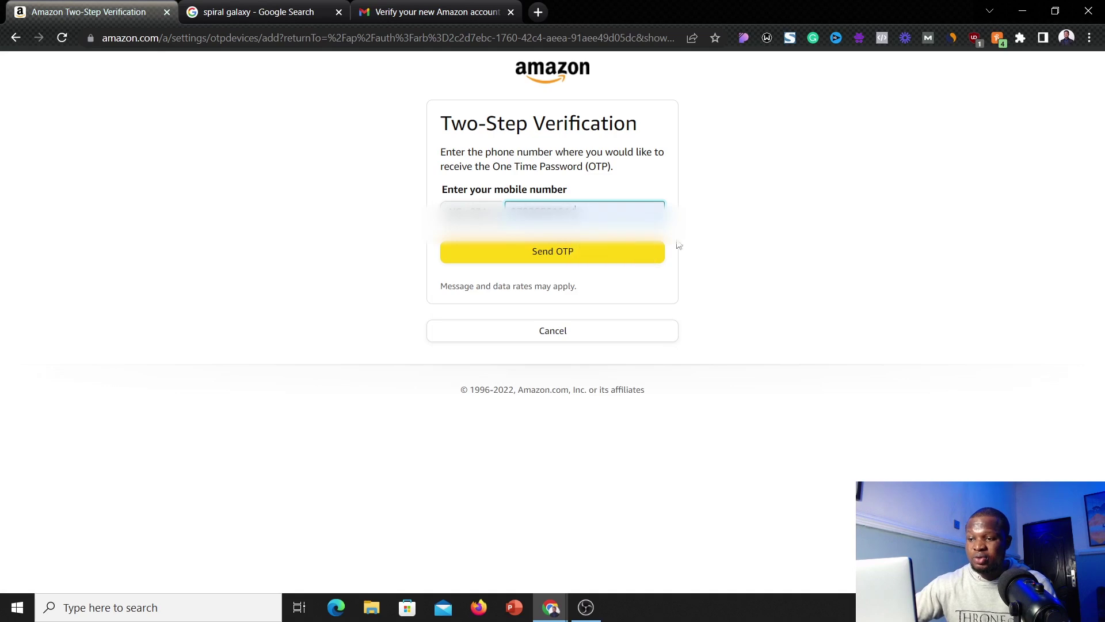
pyautogui.click(546, 255)
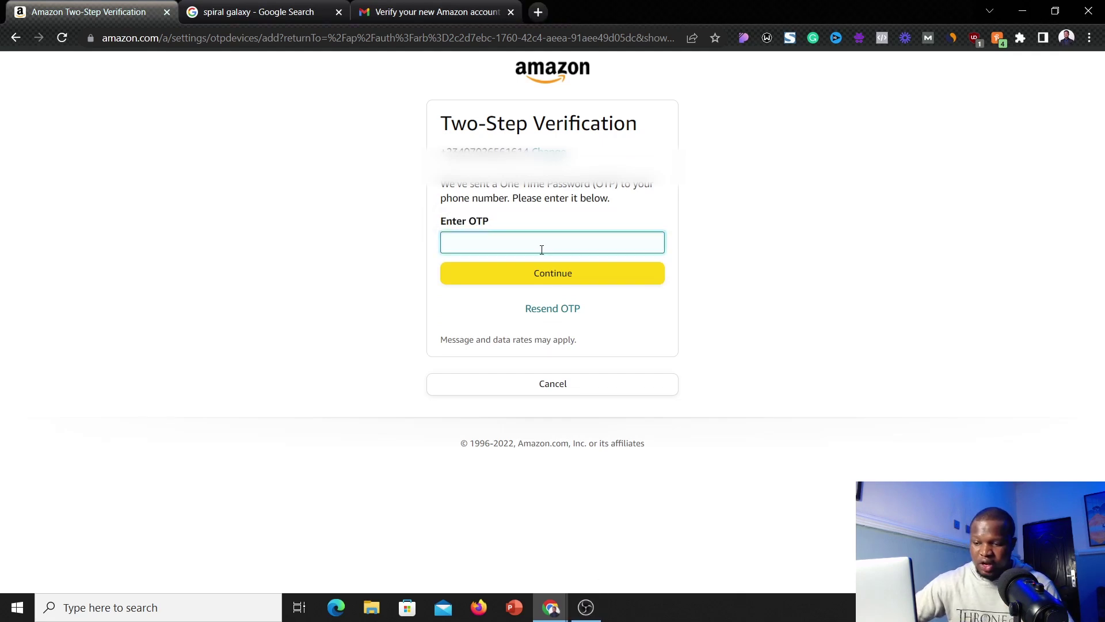
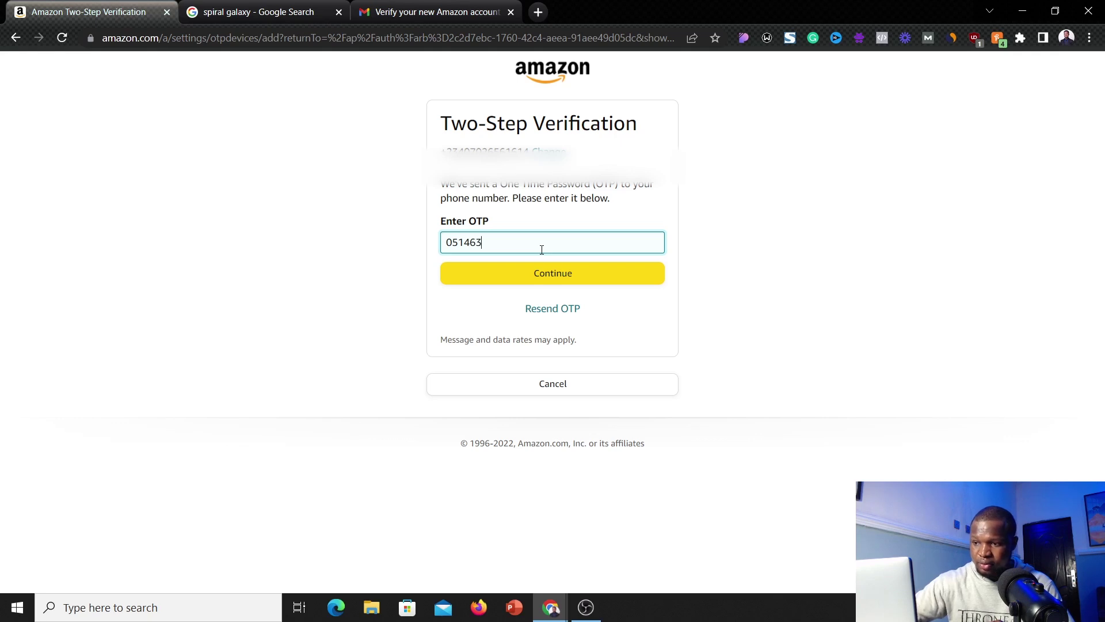
pyautogui.click(557, 278)
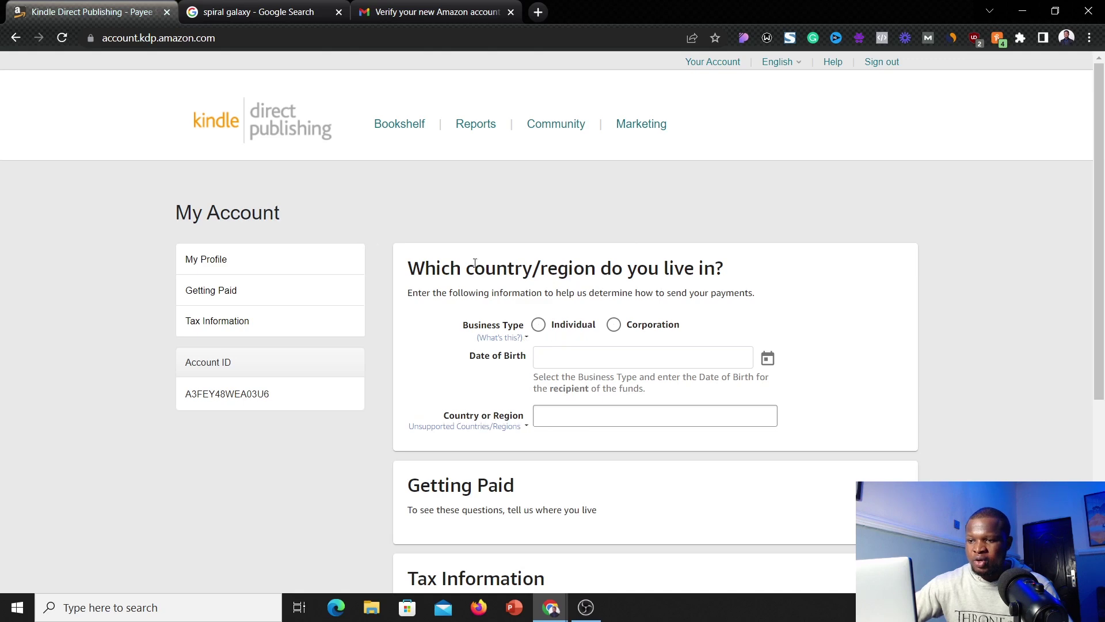
# Scroll the My Account page and highlight the still-empty Getting Paid and Tax Information headings.
pyautogui.moveTo(1100, 105); pyautogui.dragTo(1102, 169)
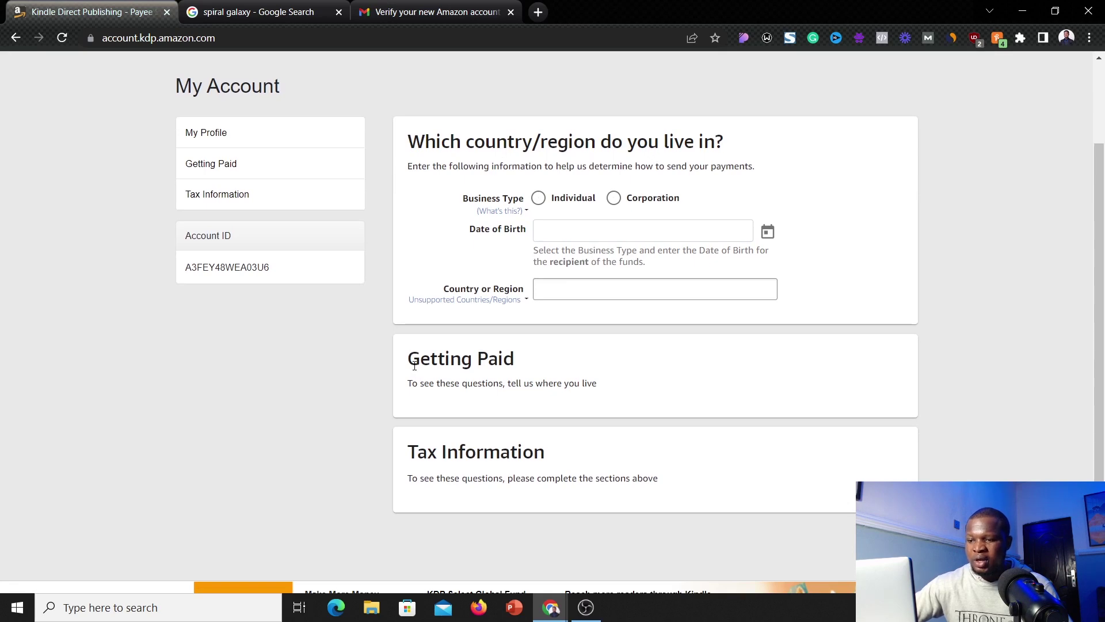
pyautogui.moveTo(410, 361); pyautogui.dragTo(520, 374)
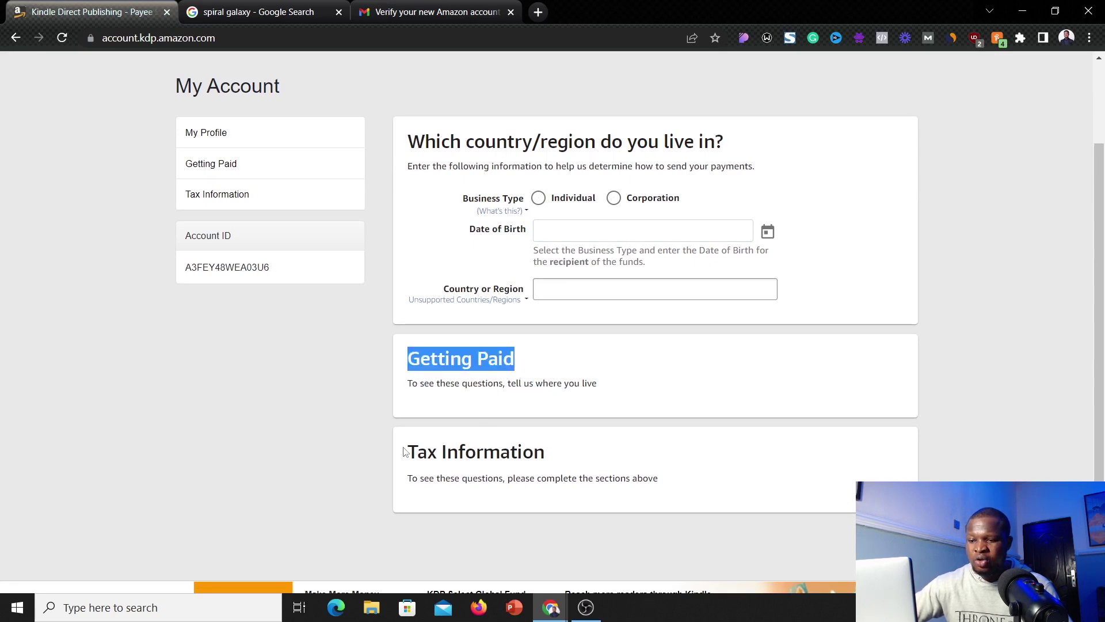
pyautogui.moveTo(405, 452); pyautogui.dragTo(584, 451)
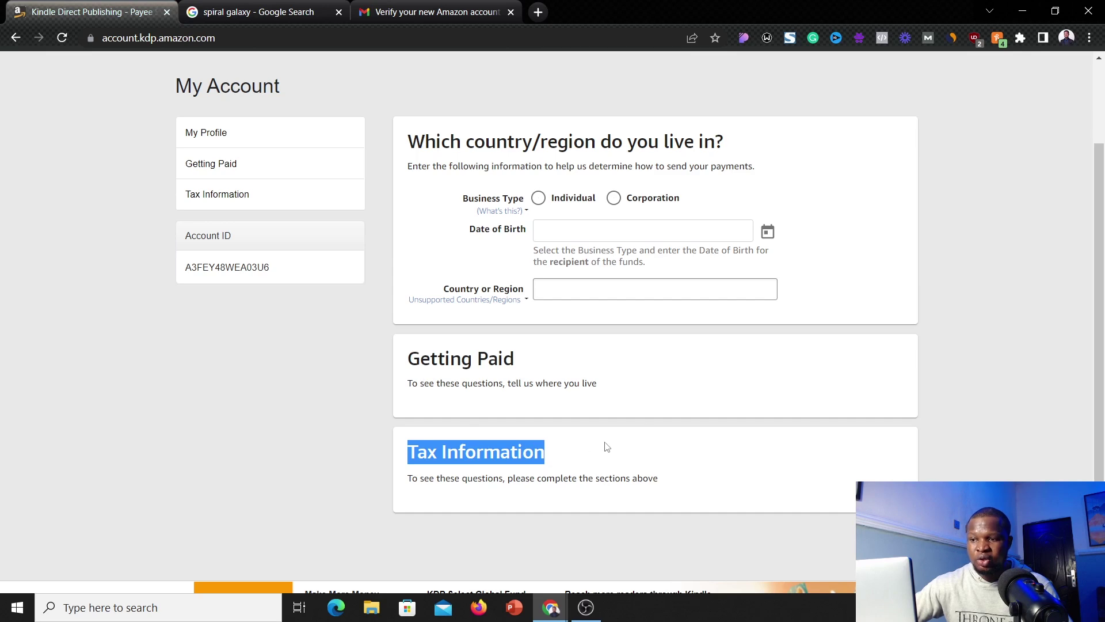
pyautogui.click(700, 380)
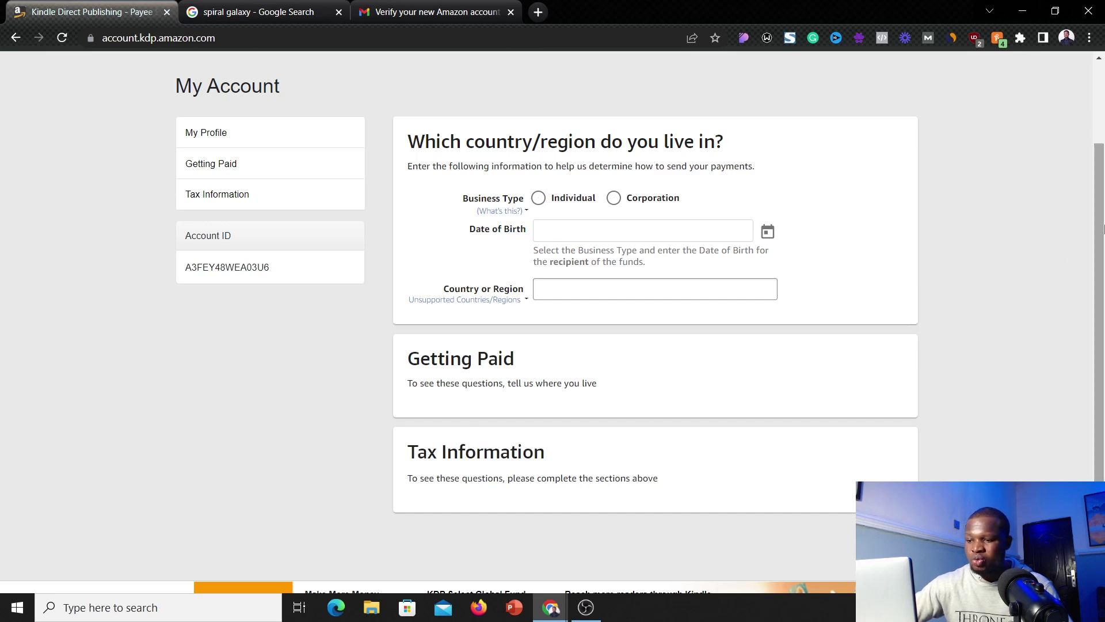
pyautogui.moveTo(1101, 238)
pyautogui.mouseDown()
pyautogui.moveTo(1101, 206)
pyautogui.moveTo(1101, 216)
pyautogui.mouseUp()
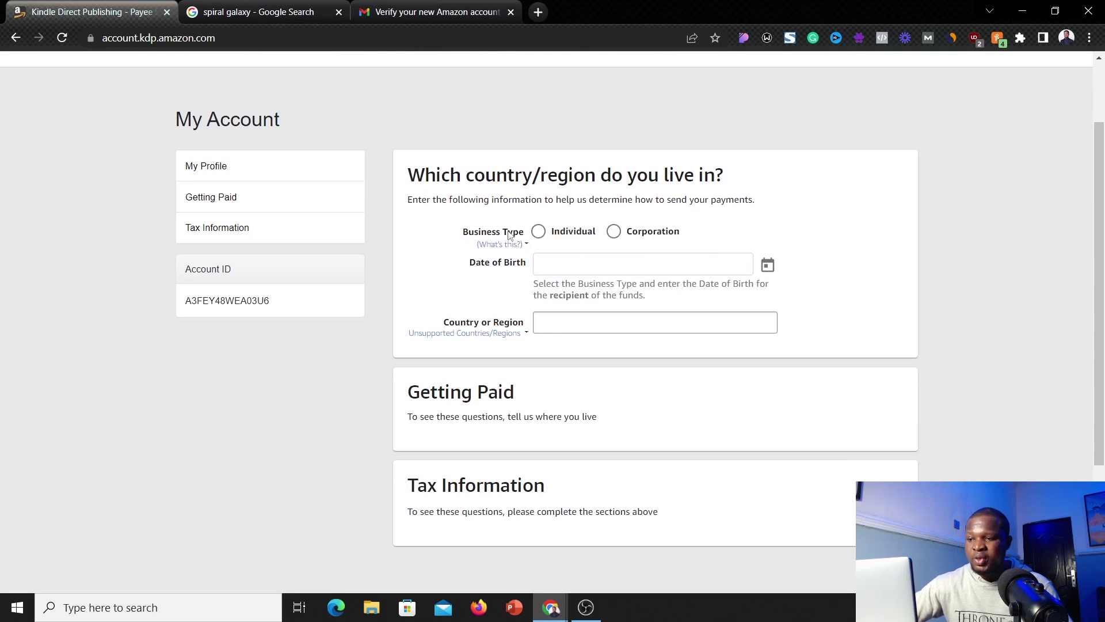
# Choose Individual as the business type, then set the date of birth and country/region.
pyautogui.click(537, 233)
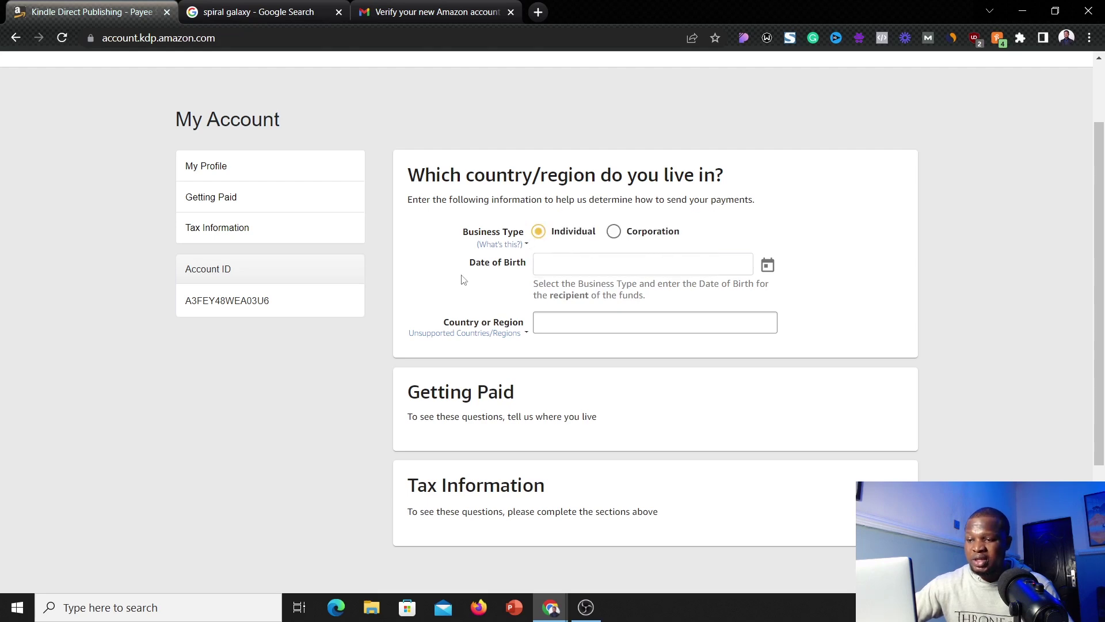
pyautogui.click(578, 269)
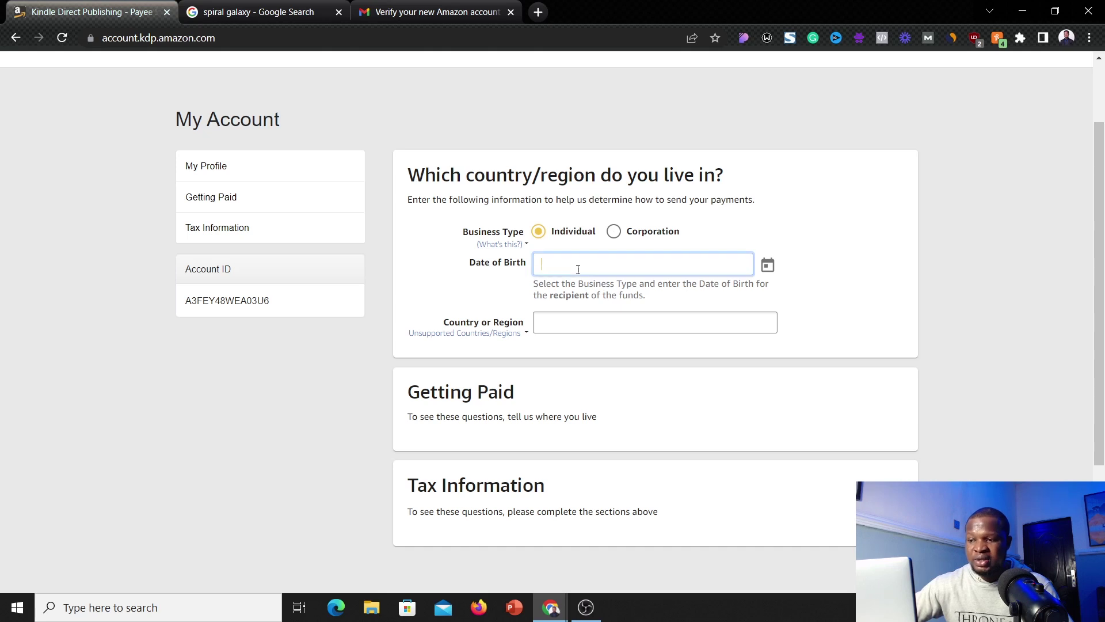
pyautogui.click(769, 268)
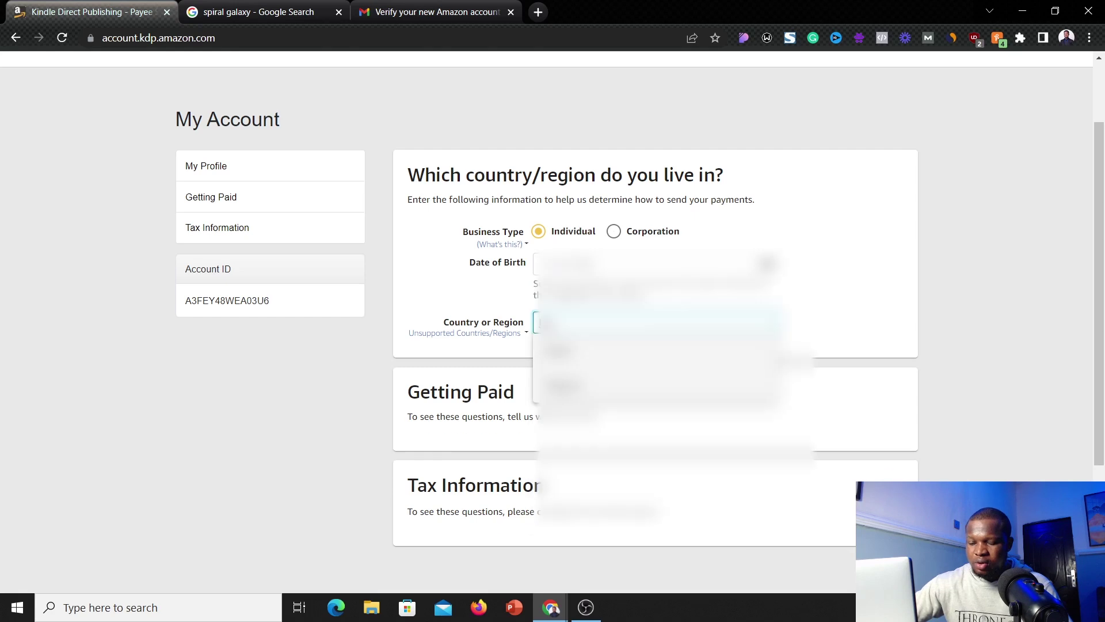
pyautogui.press('Return')
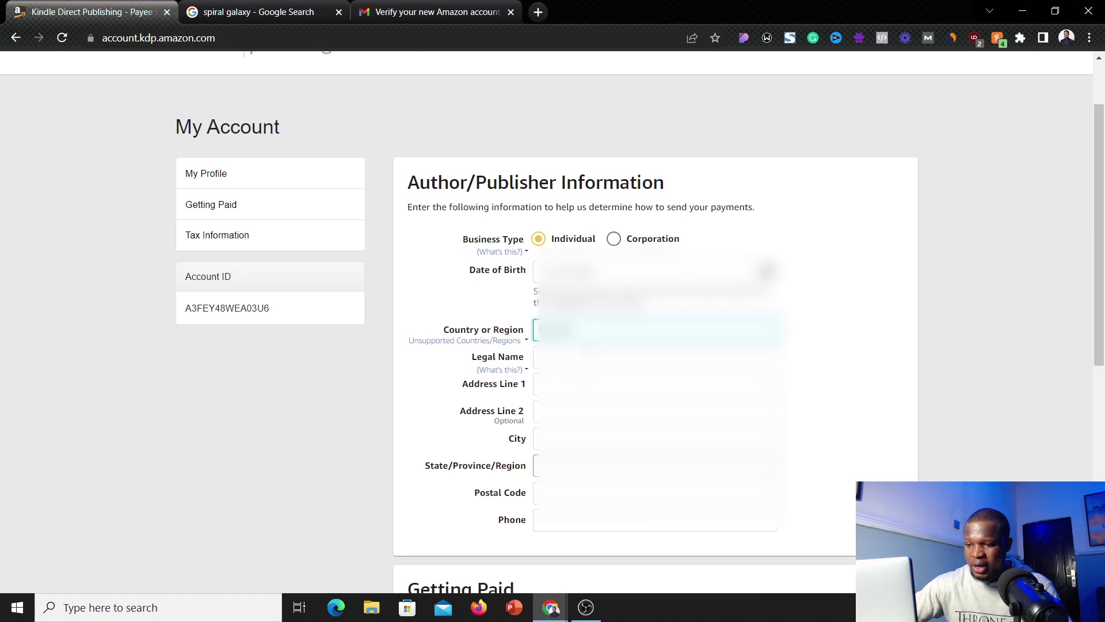
# Autofill the legal name, address and phone, then scroll down to 'Where is your bank?'.
pyautogui.click(654, 357)
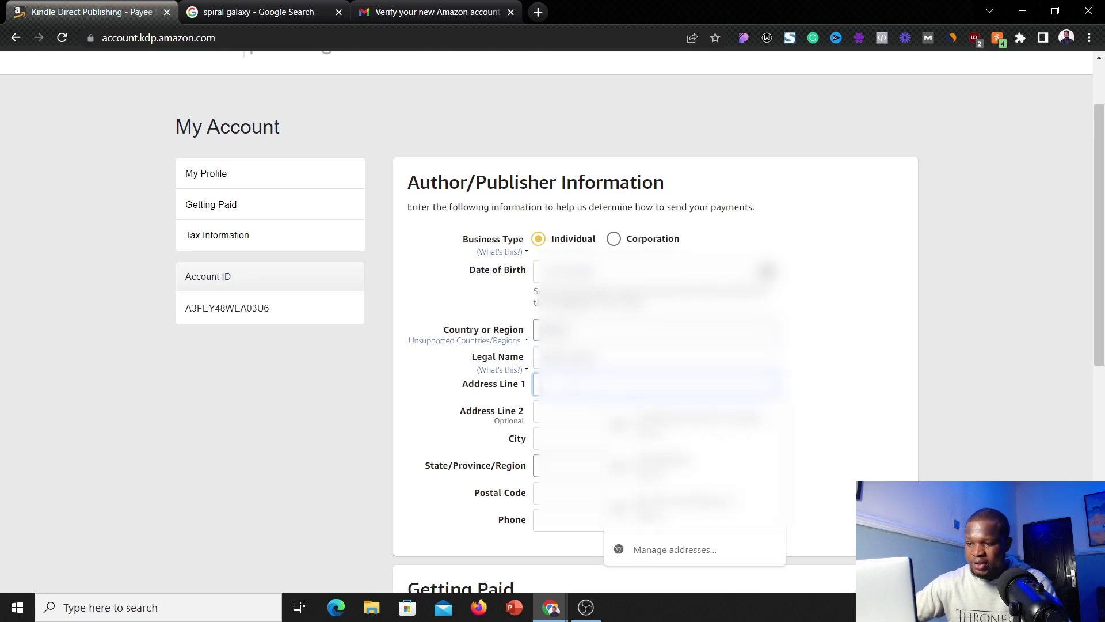
pyautogui.scroll(-1, 655, 311)
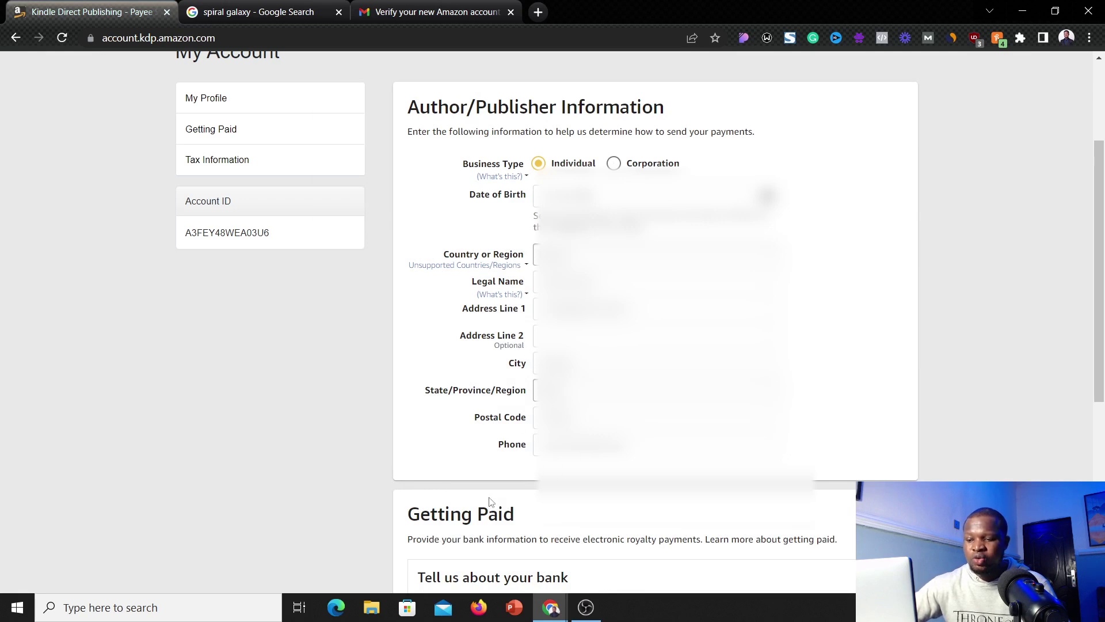
pyautogui.scroll(-5, 478, 204)
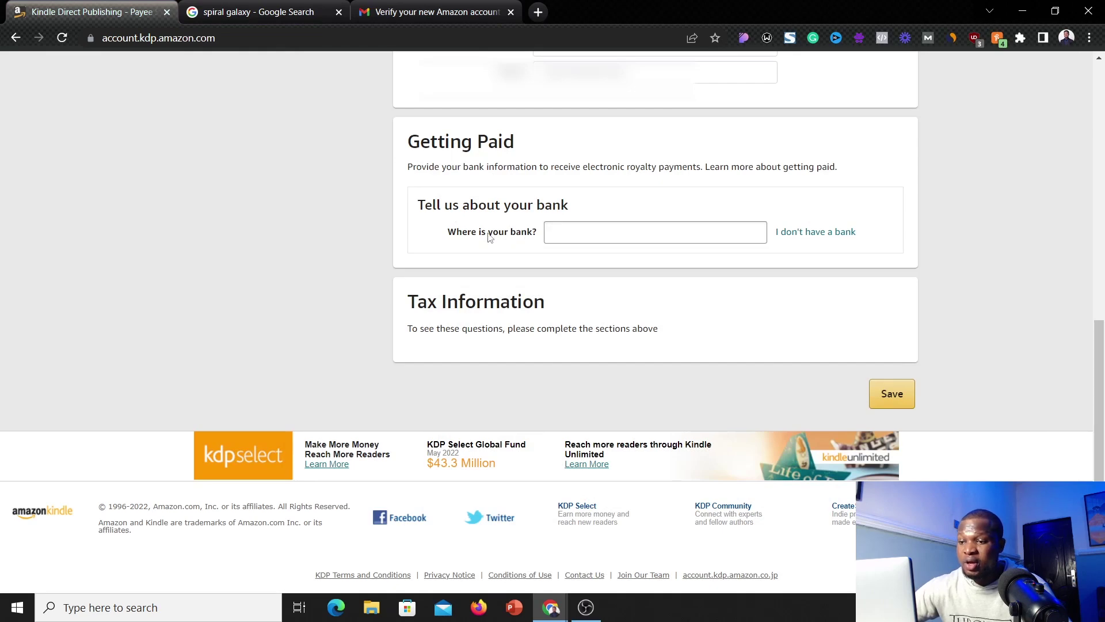
# Try Nigeria as the bank's country.
pyautogui.click(571, 233)
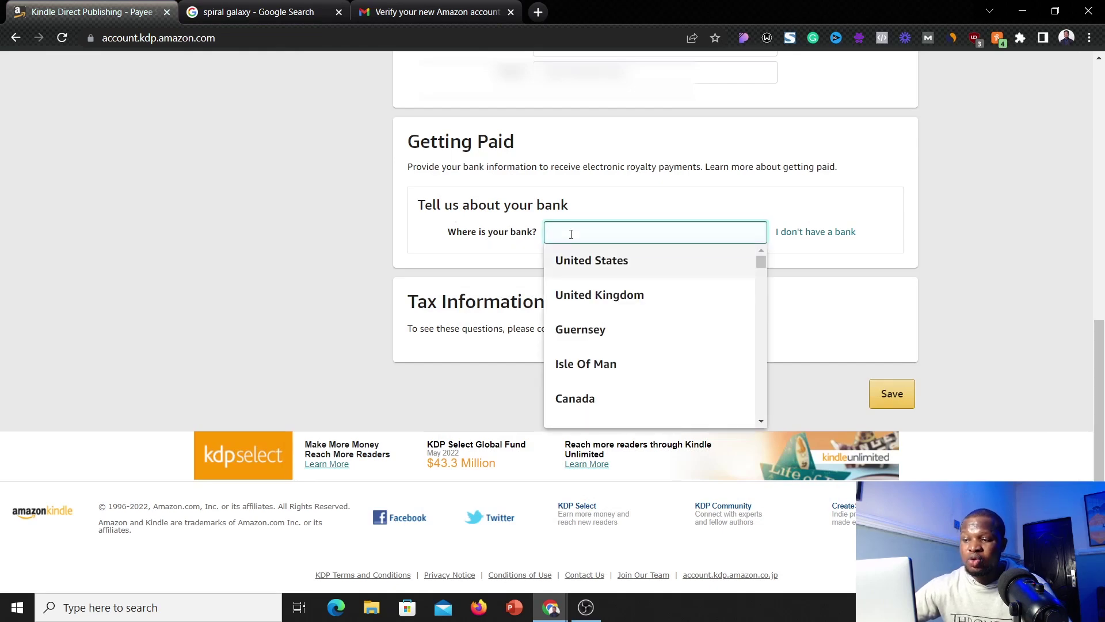
pyautogui.write('N')
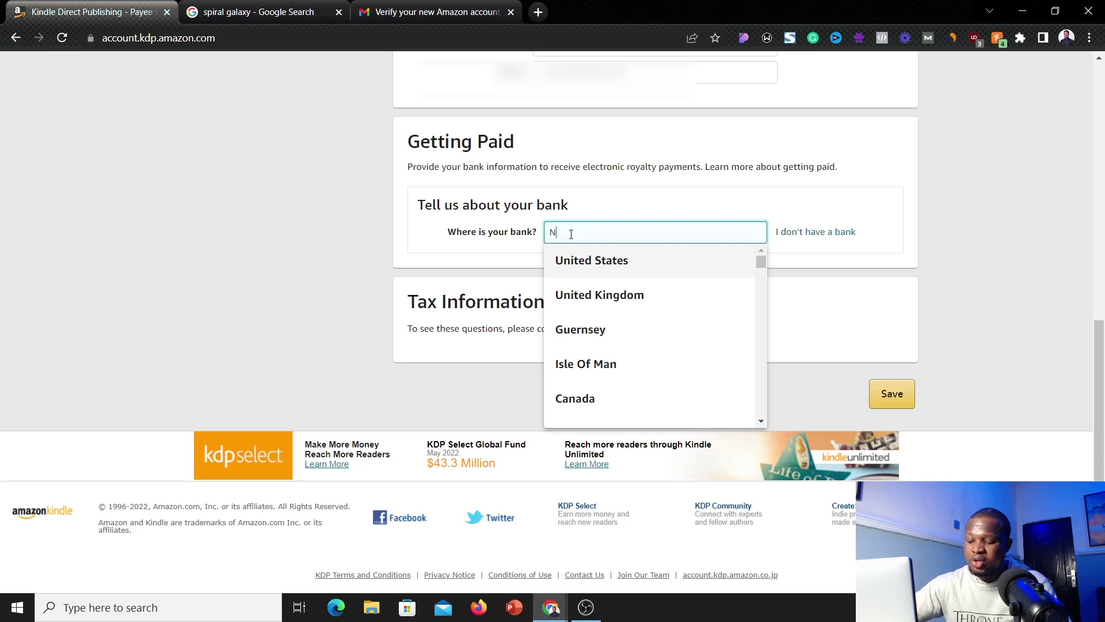
pyautogui.write('igeria')
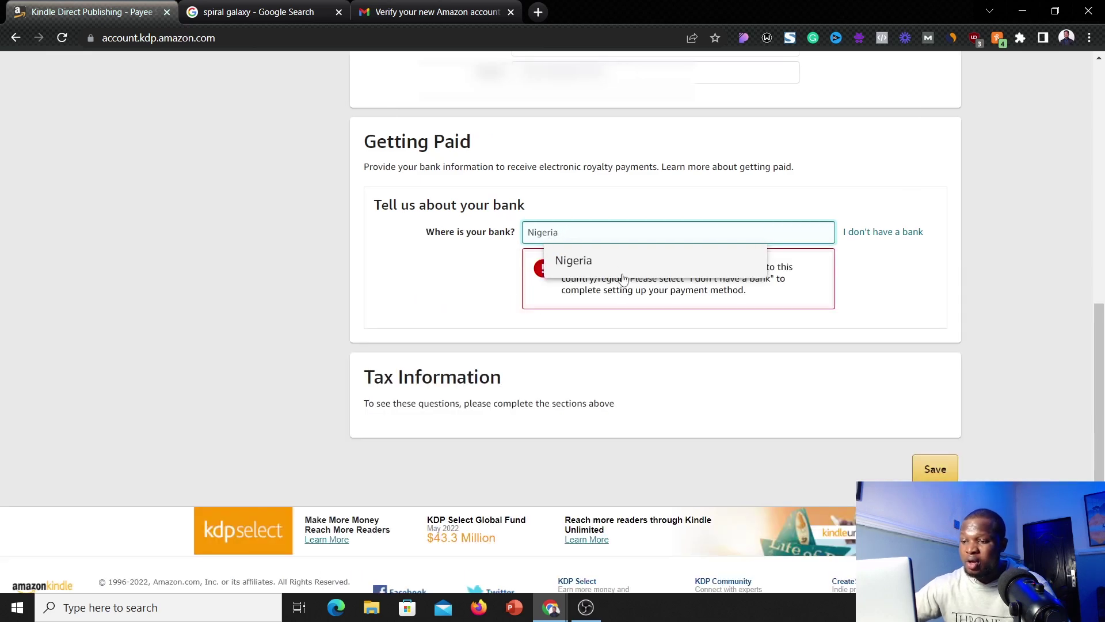
pyautogui.click(464, 305)
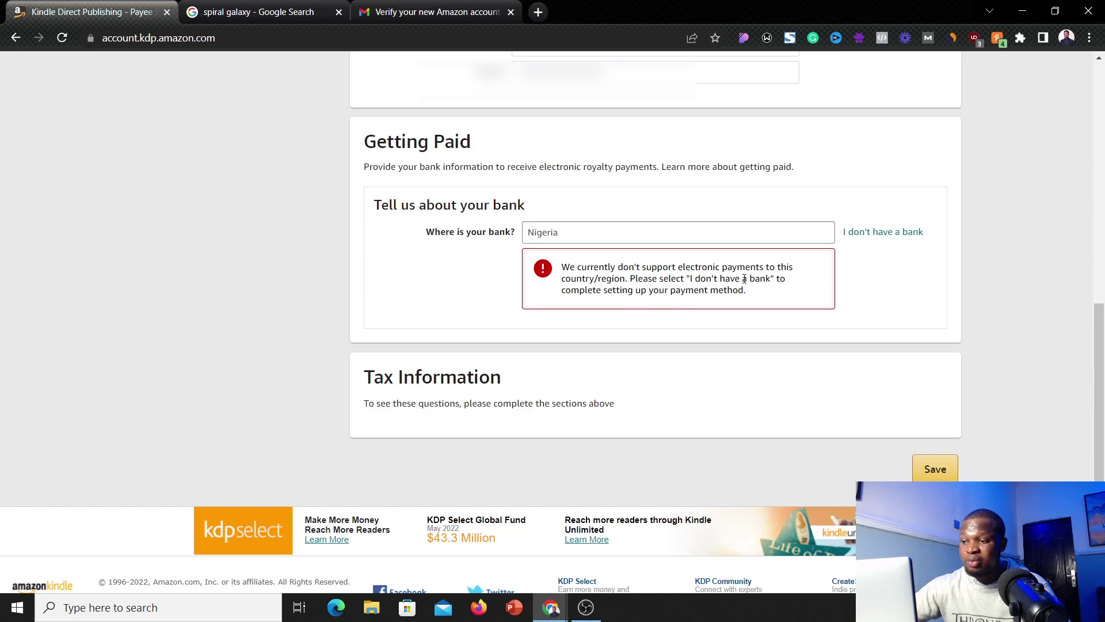
# Replace it with Ghana, see it is also unsupported, then clear the bank country.
pyautogui.click(603, 237)
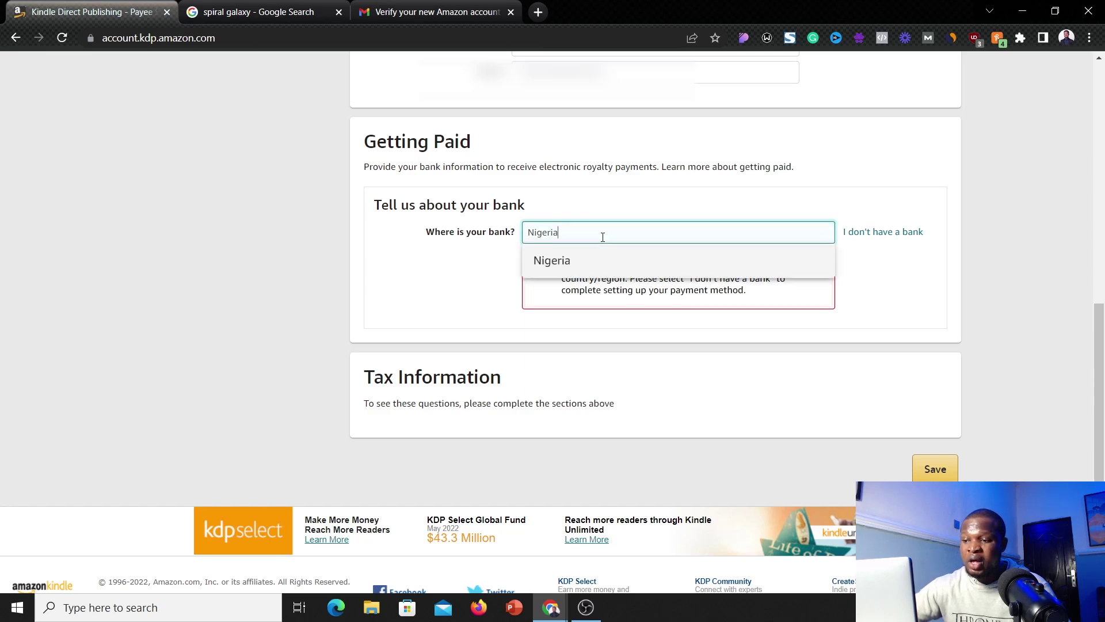
pyautogui.press('BackSpace')
pyautogui.press('BackSpace')
pyautogui.press('BackSpace')
pyautogui.press('BackSpace')
pyautogui.press('BackSpace')
pyautogui.press('BackSpace')
pyautogui.press('BackSpace')
pyautogui.write('G')
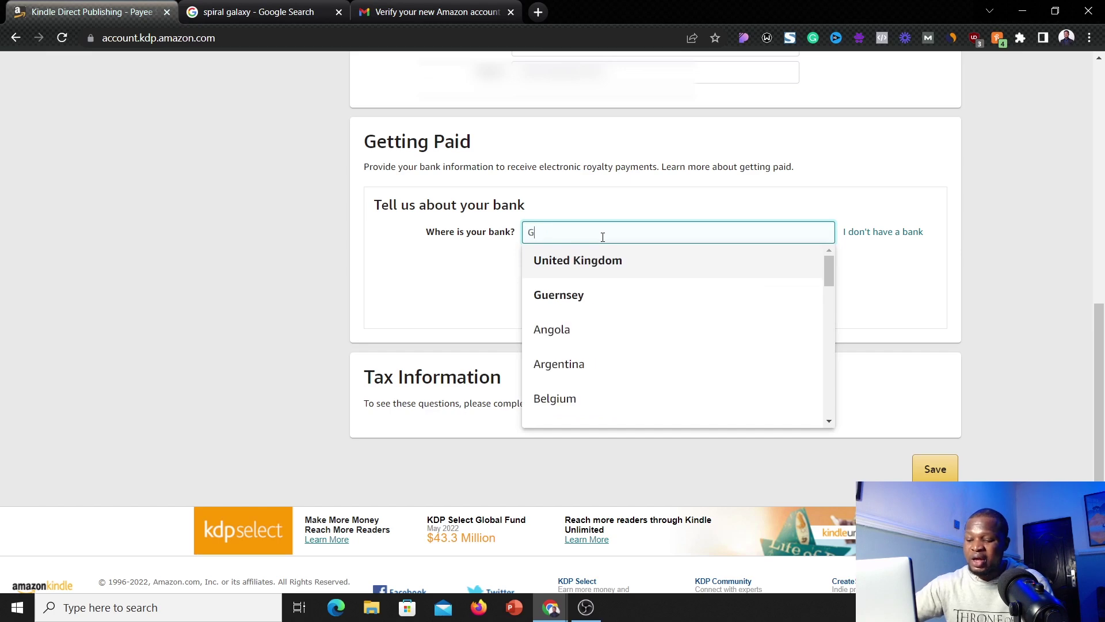
pyautogui.write('hana')
pyautogui.click(552, 262)
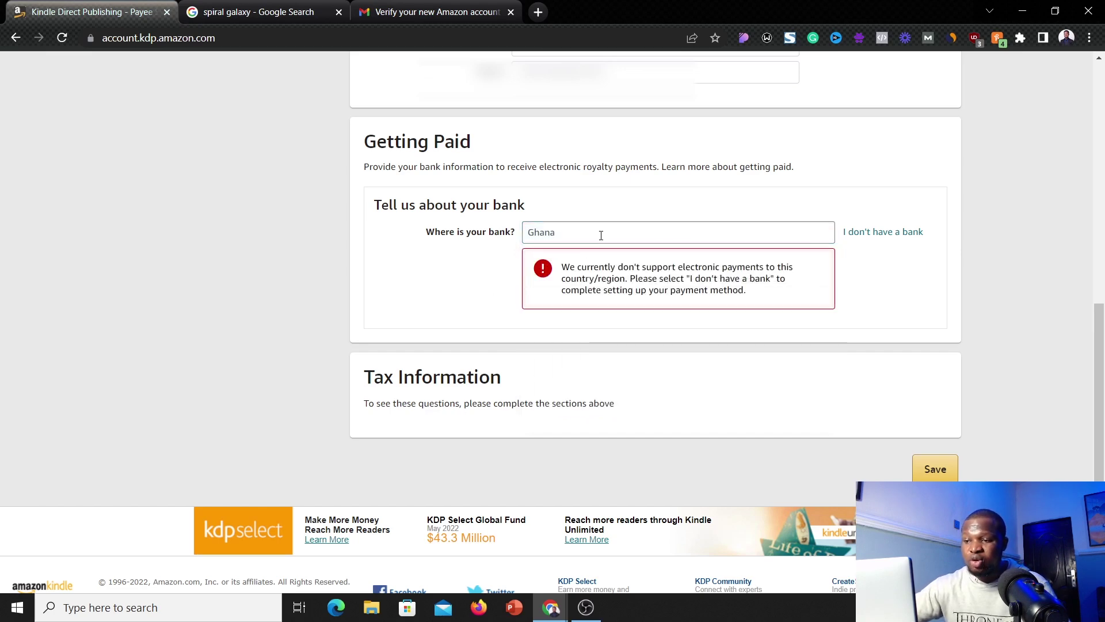
pyautogui.click(599, 234)
pyautogui.press('BackSpace')
pyautogui.press('BackSpace')
pyautogui.press('BackSpace')
pyautogui.press('BackSpace')
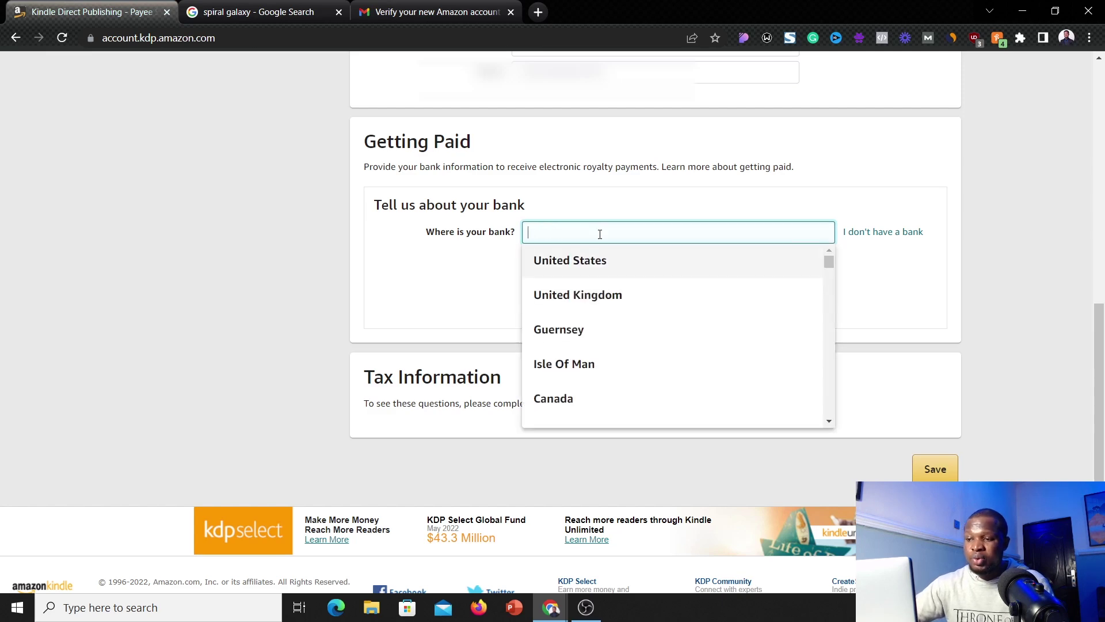
# Set the bank country to United States, then bring up the Payoneer home dashboard.
pyautogui.click(569, 265)
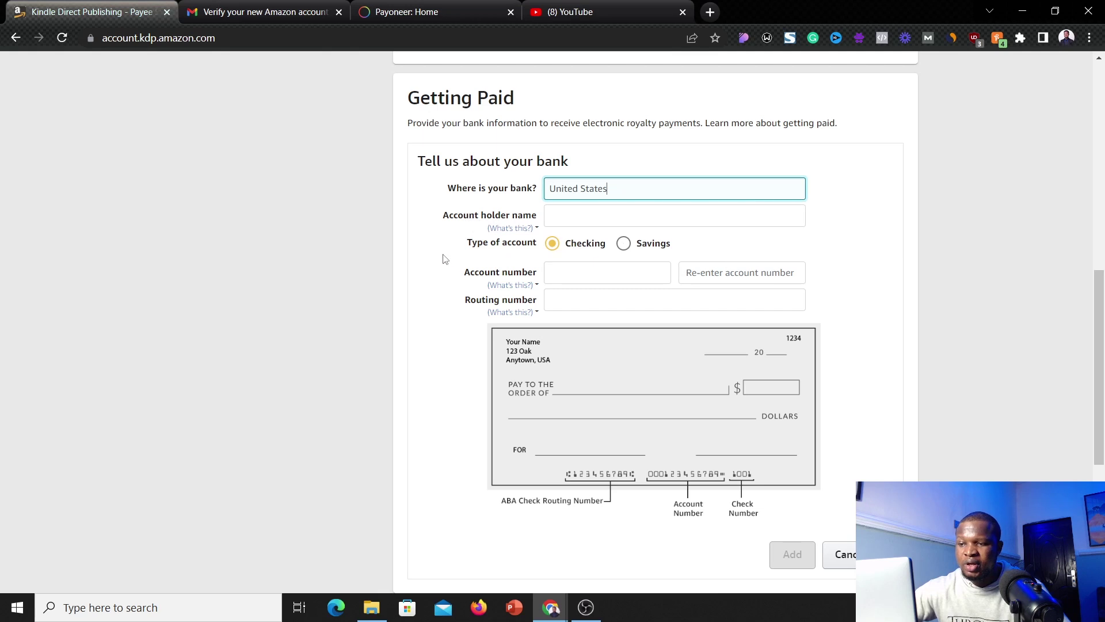
pyautogui.moveTo(536, 280)
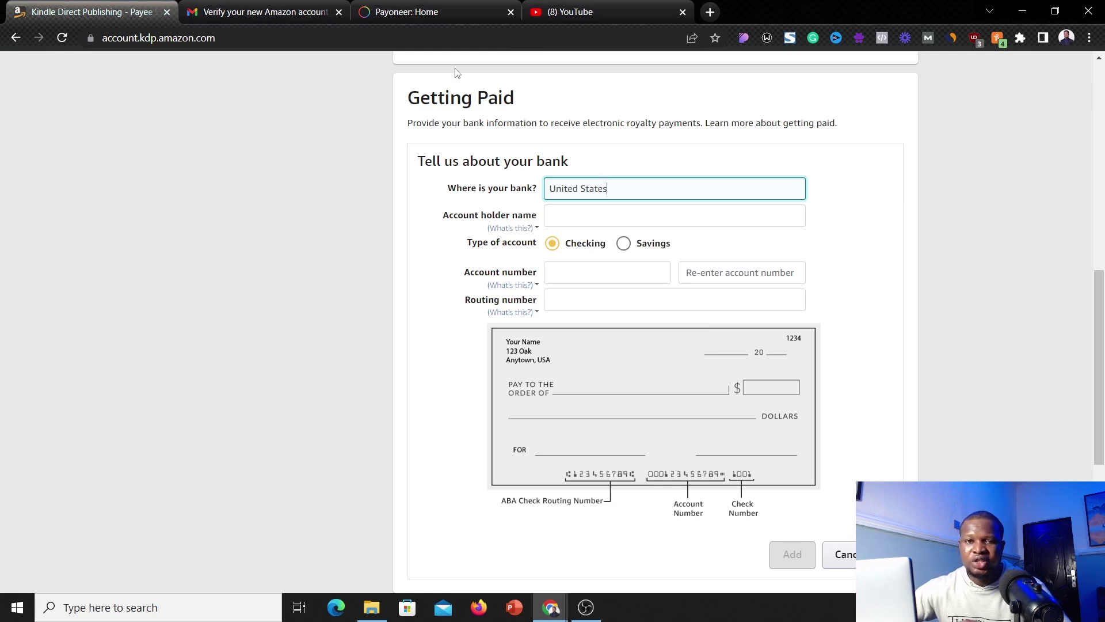
pyautogui.click(437, 5)
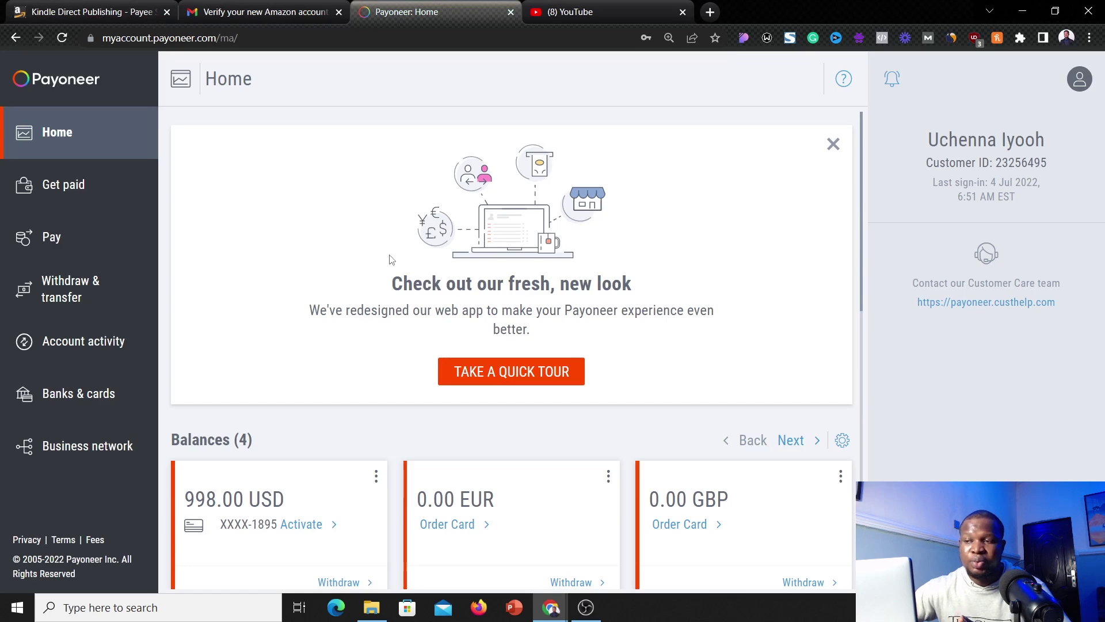
# Search YouTube for the presenter's channel name plus 'payoneer' to list the Payoneer tutorials.
pyautogui.click(556, 13)
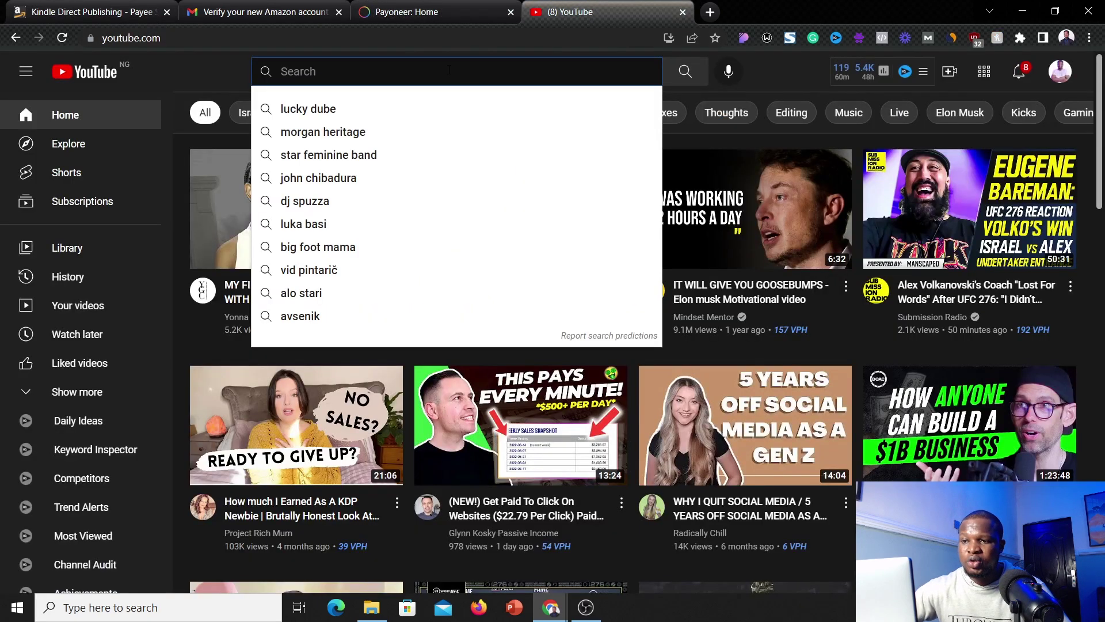
pyautogui.write('mar')
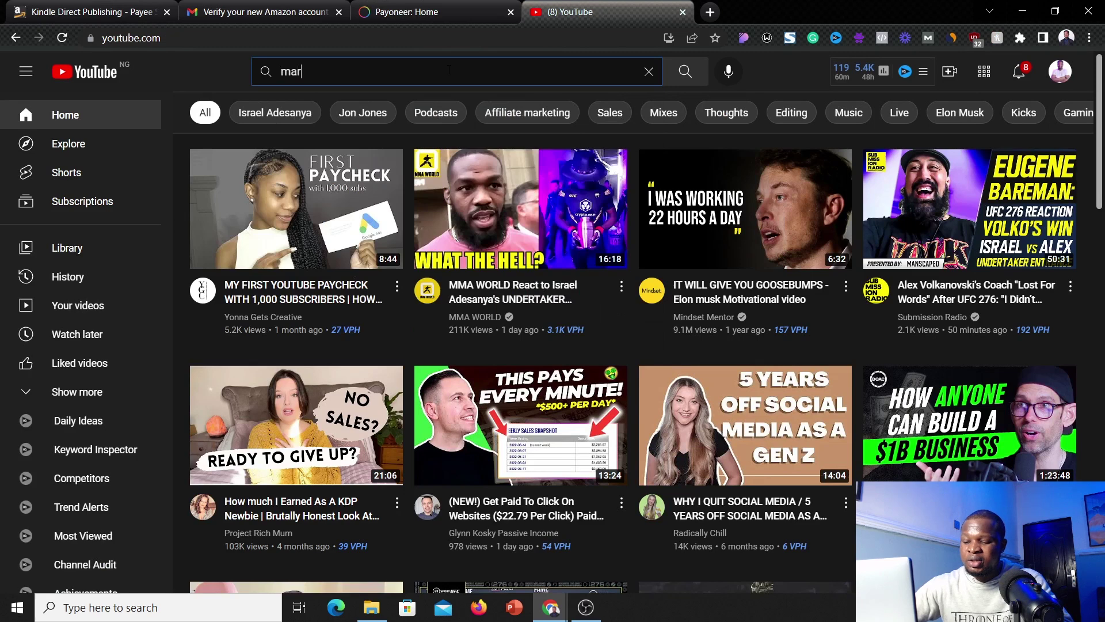
pyautogui.write('tin iyooh ')
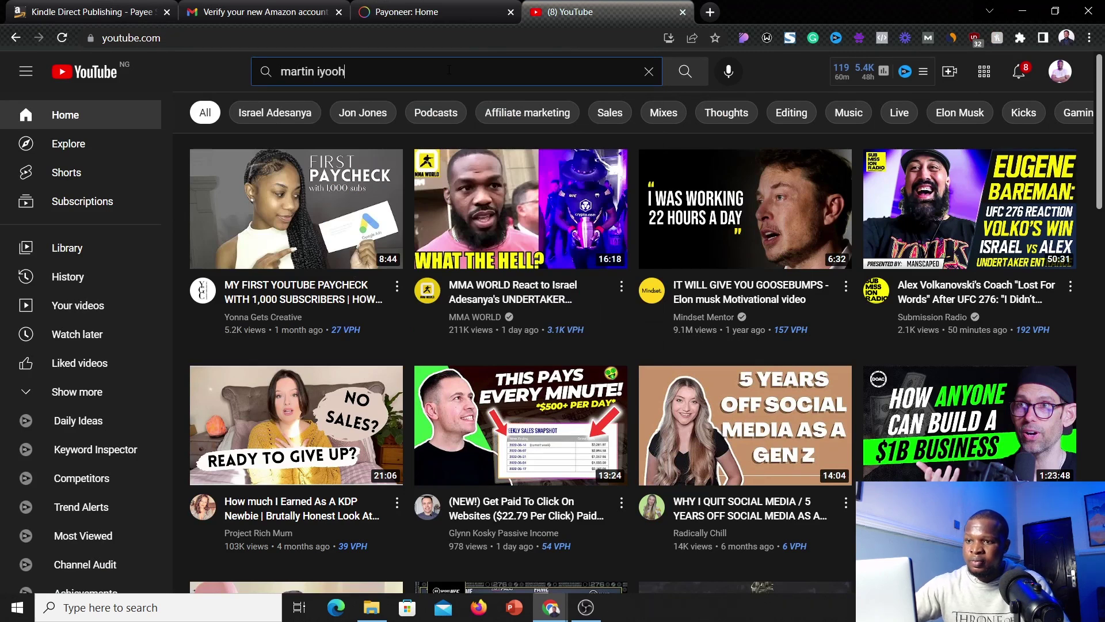
pyautogui.write('payoneer')
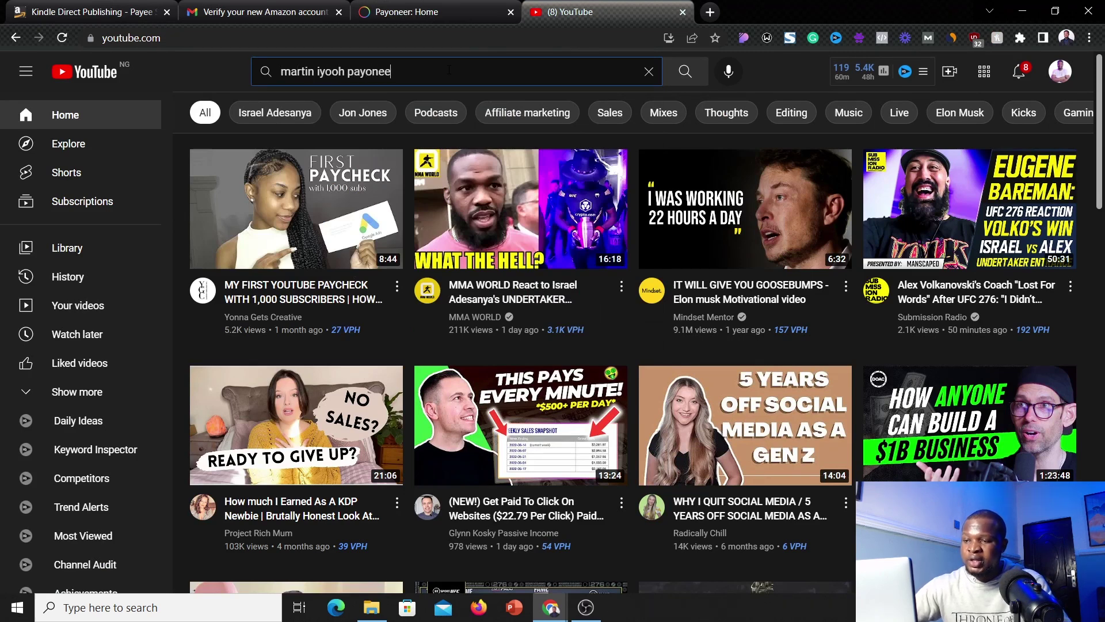
pyautogui.click(683, 78)
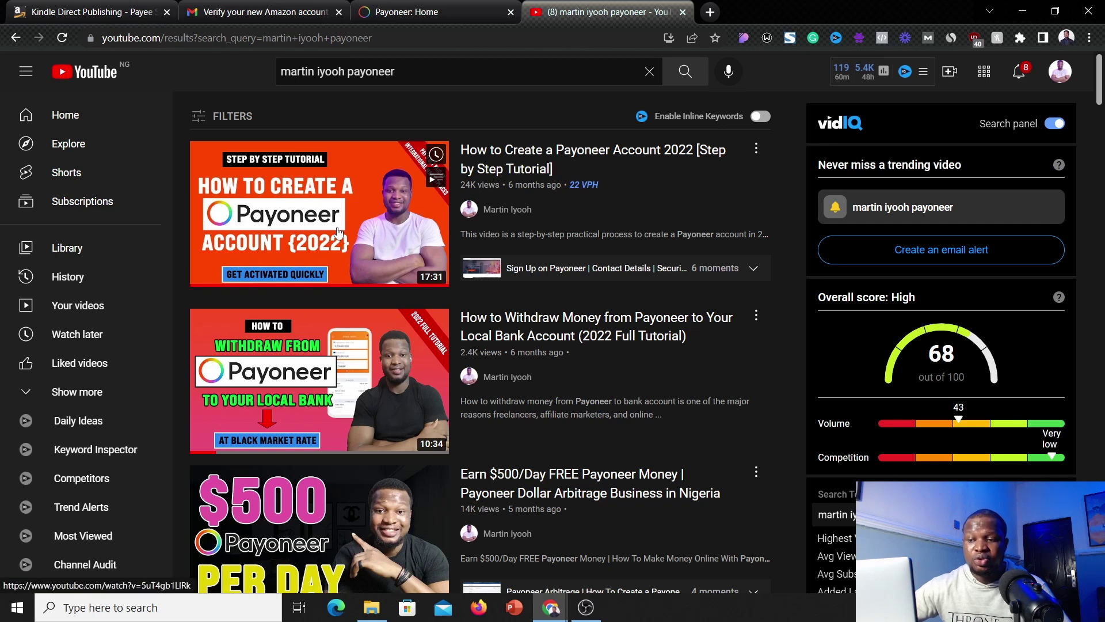
# In Payoneer, open Banks & cards, then the Receiving accounts list with Australia, UK and USA accounts.
pyautogui.click(438, 7)
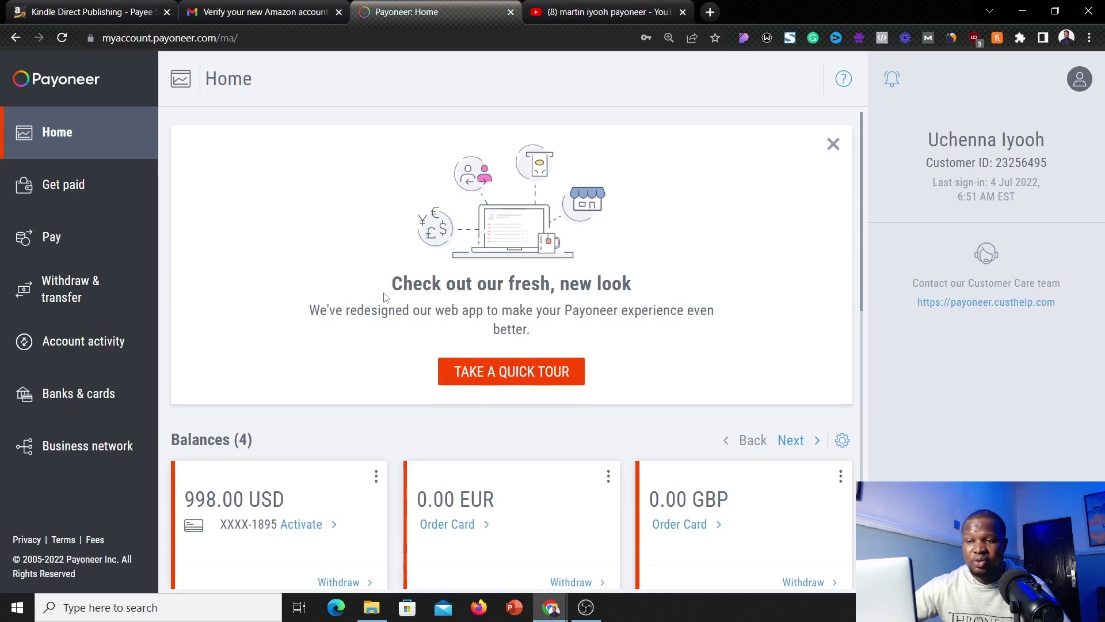
pyautogui.click(86, 12)
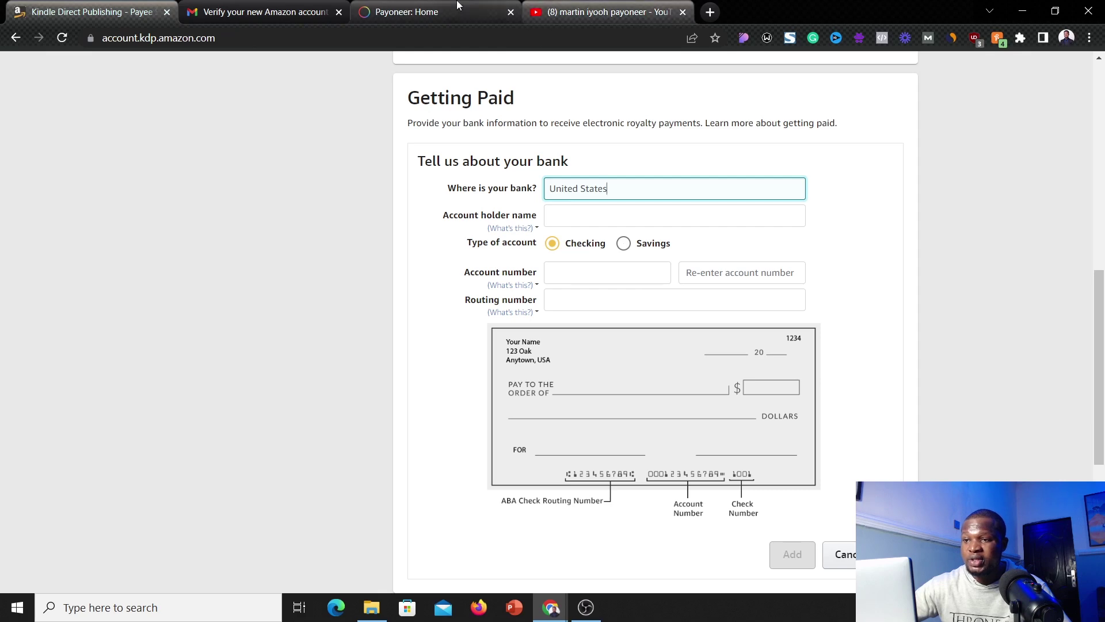
pyautogui.click(437, 12)
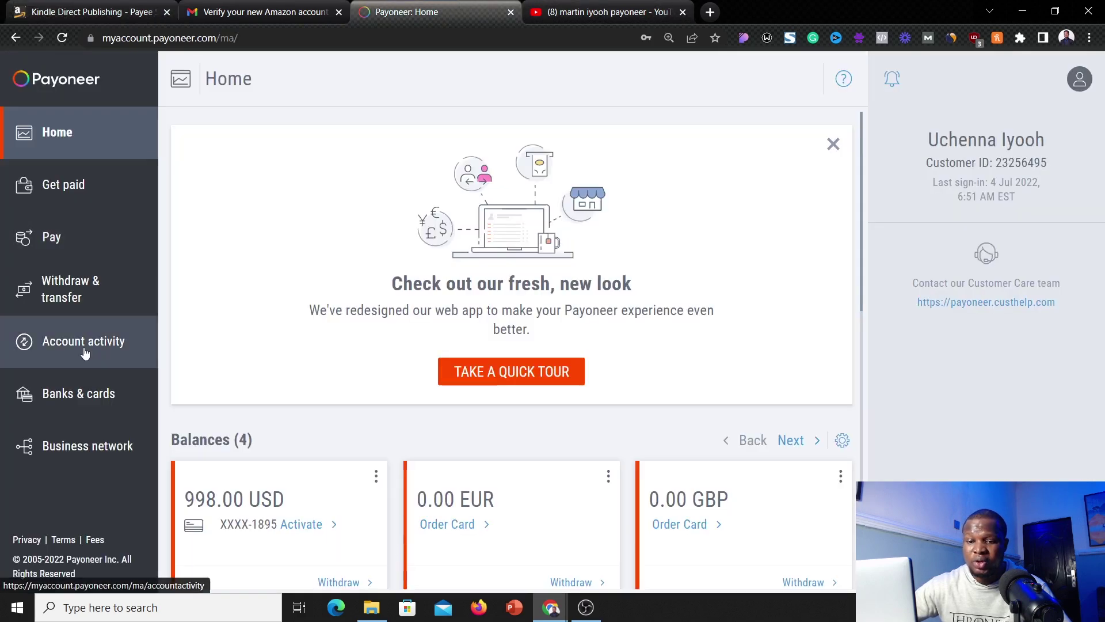
pyautogui.click(60, 403)
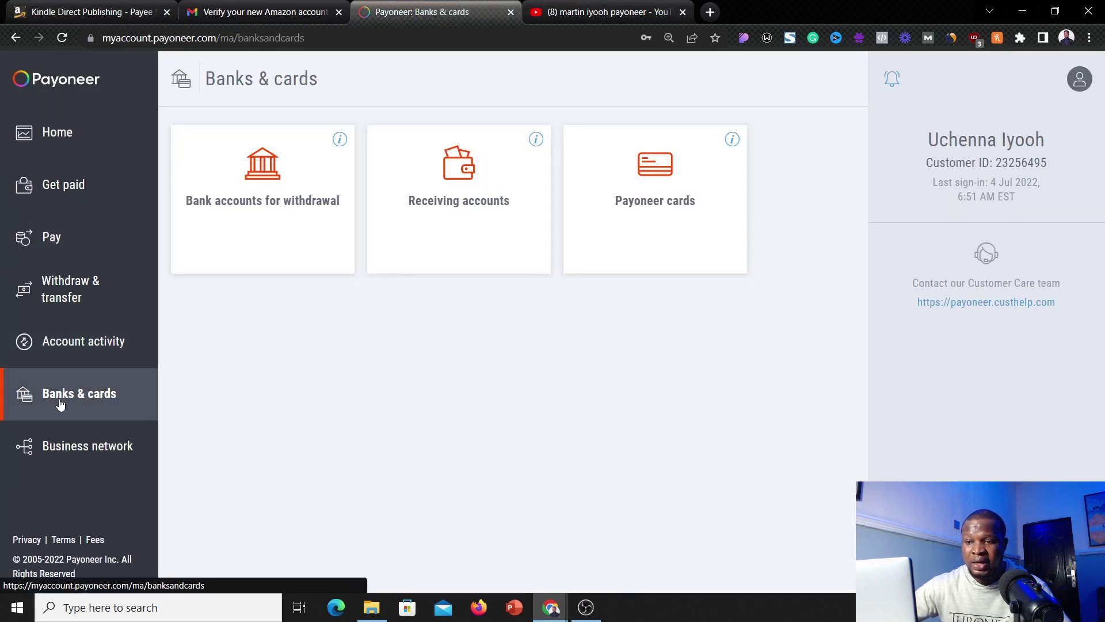
pyautogui.click(465, 196)
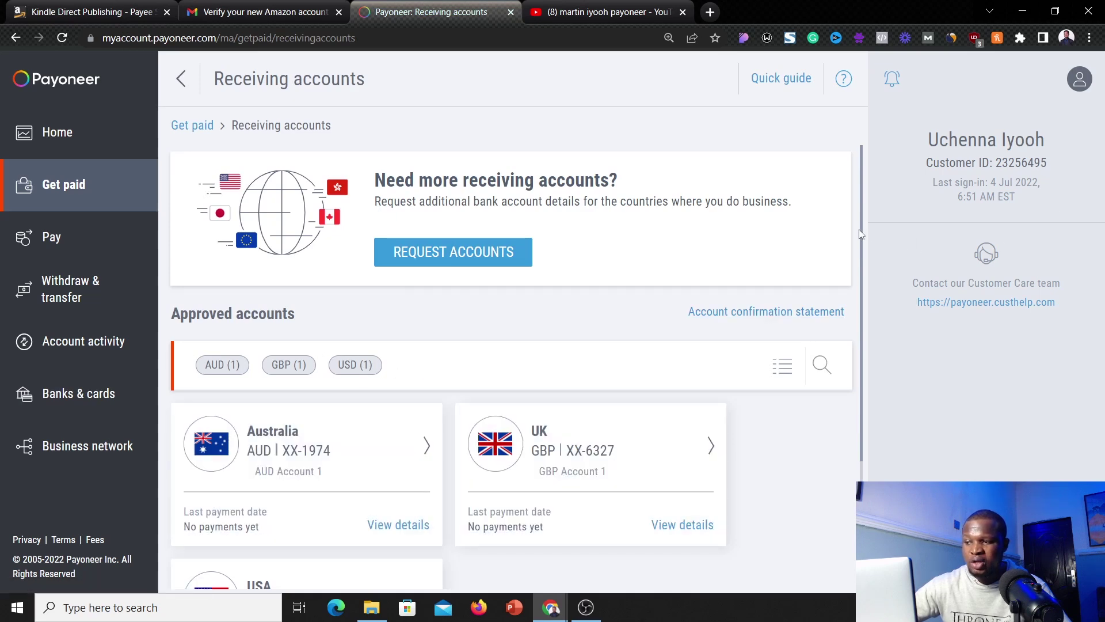
pyautogui.moveTo(864, 239); pyautogui.dragTo(863, 282)
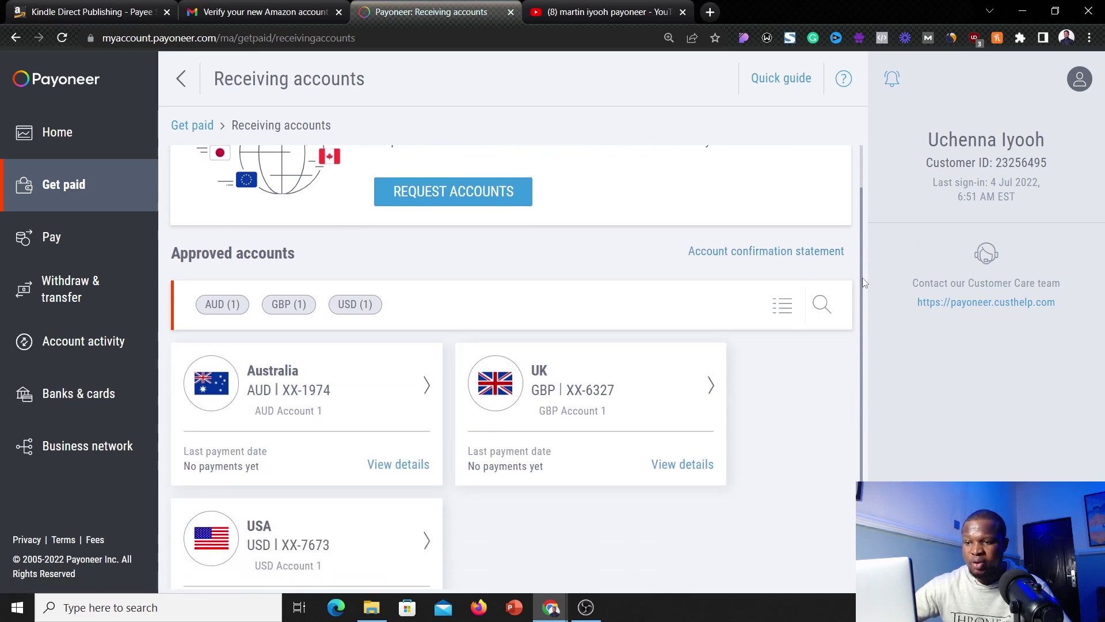
pyautogui.scroll(1, 863, 277)
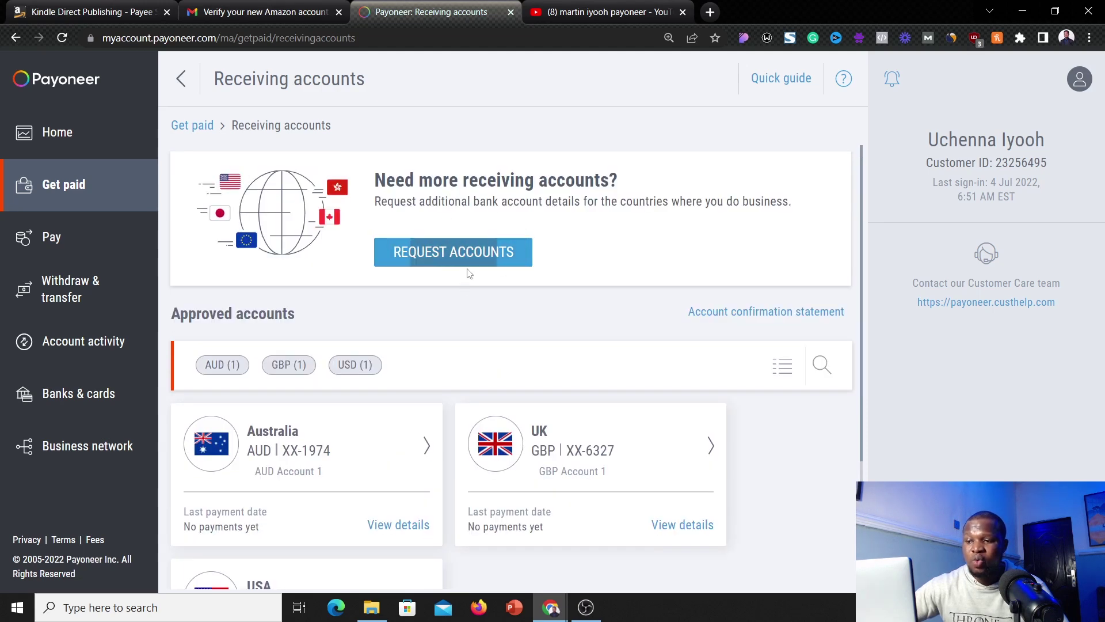
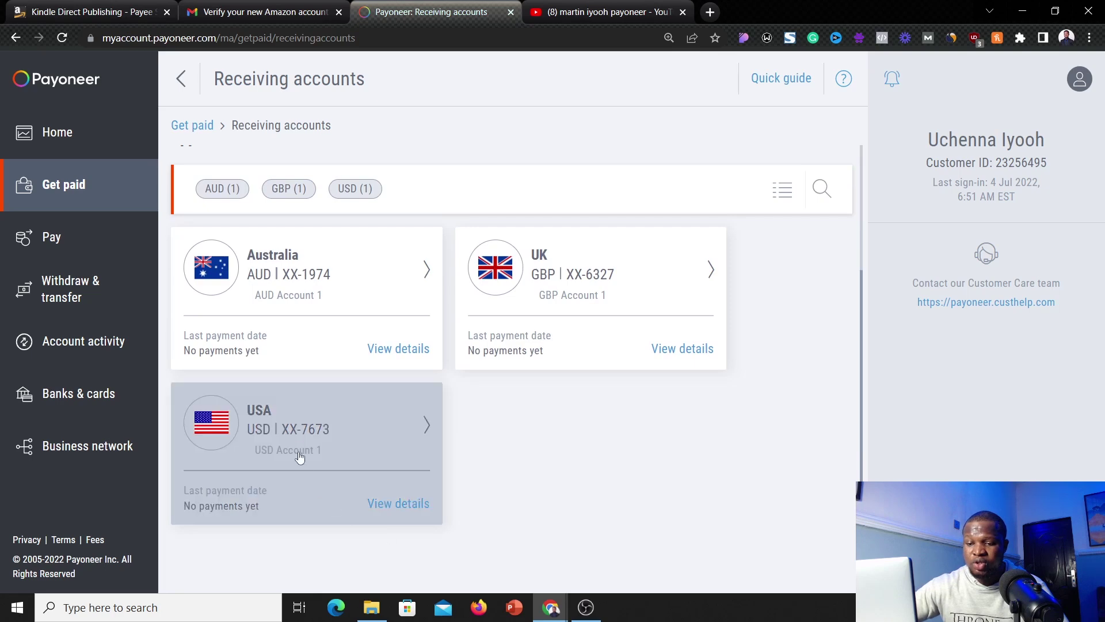
# Set the account type to Checking and paste the Payoneer beneficiary name as account holder.
pyautogui.click(302, 450)
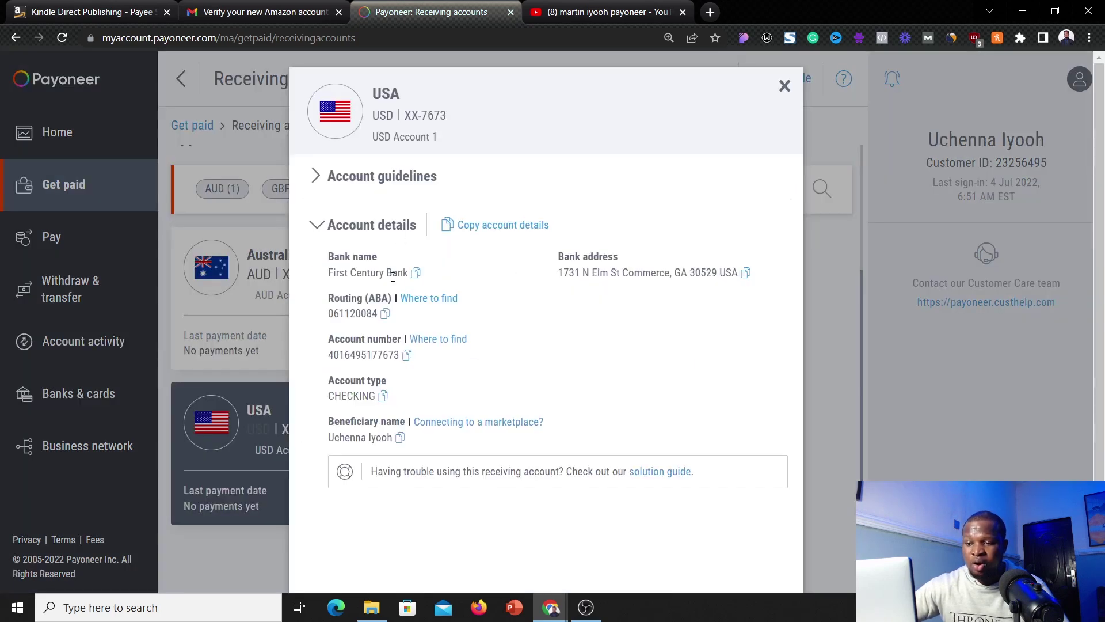
pyautogui.click(89, 13)
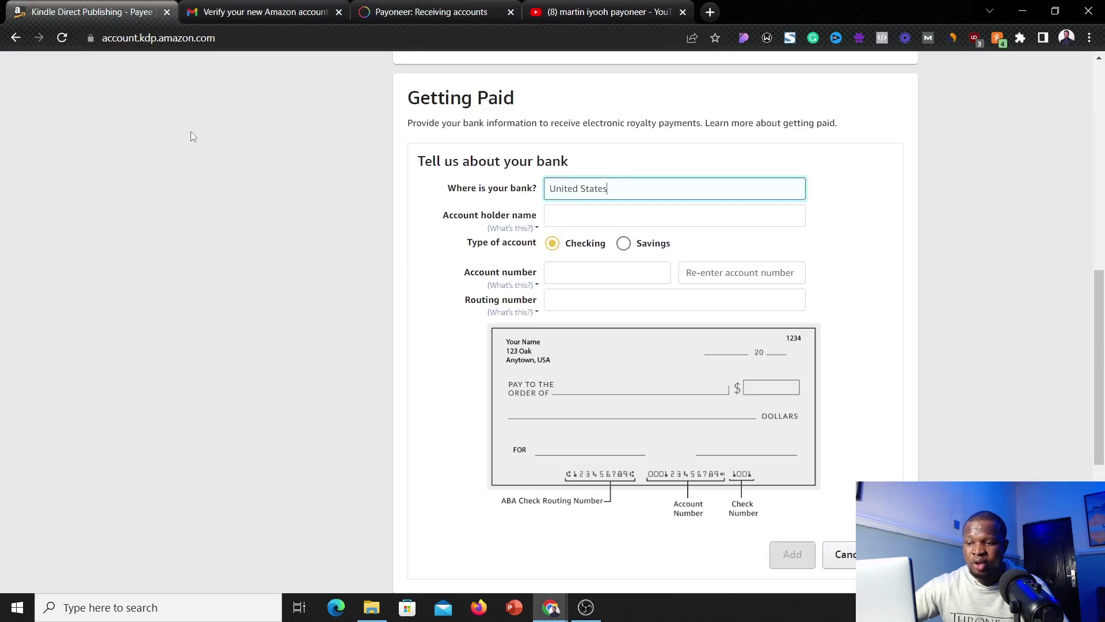
pyautogui.click(552, 243)
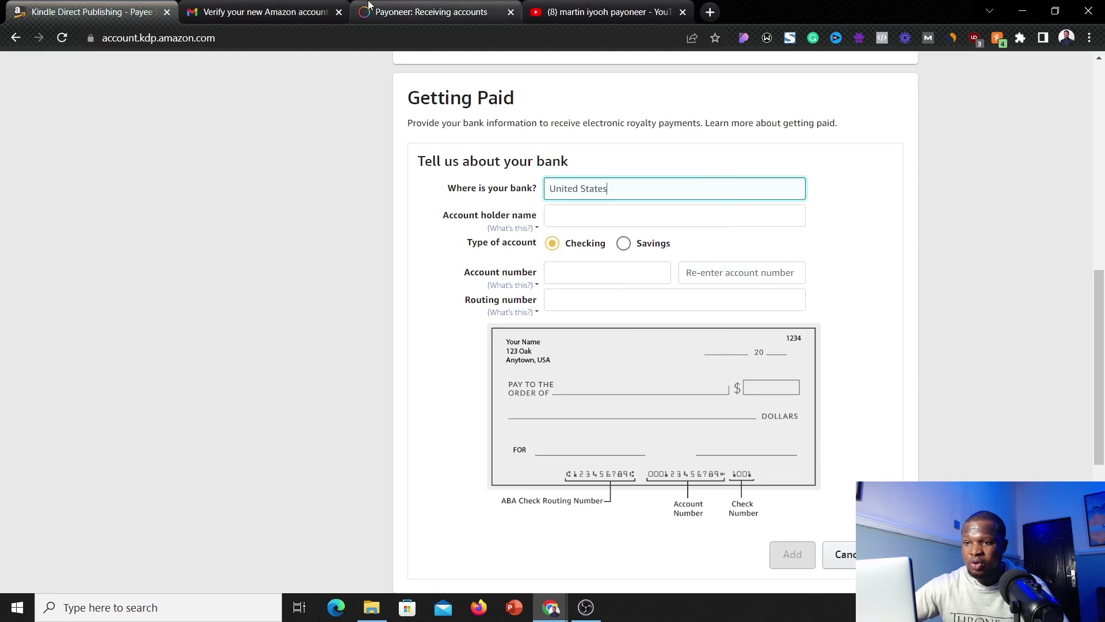
pyautogui.click(428, 12)
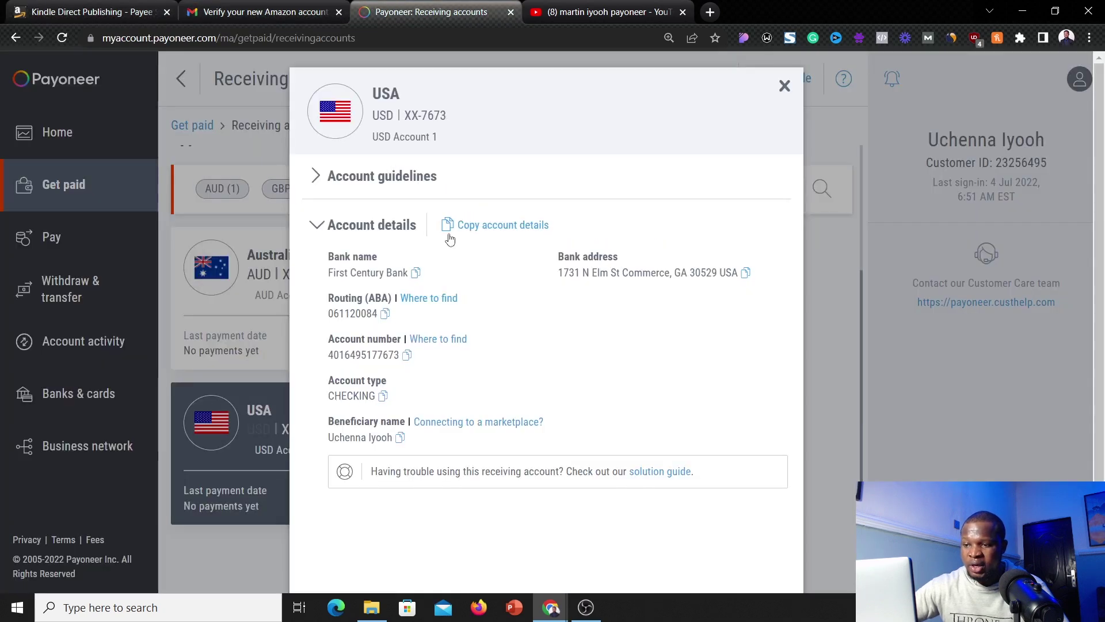
pyautogui.click(400, 438)
pyautogui.click(104, 6)
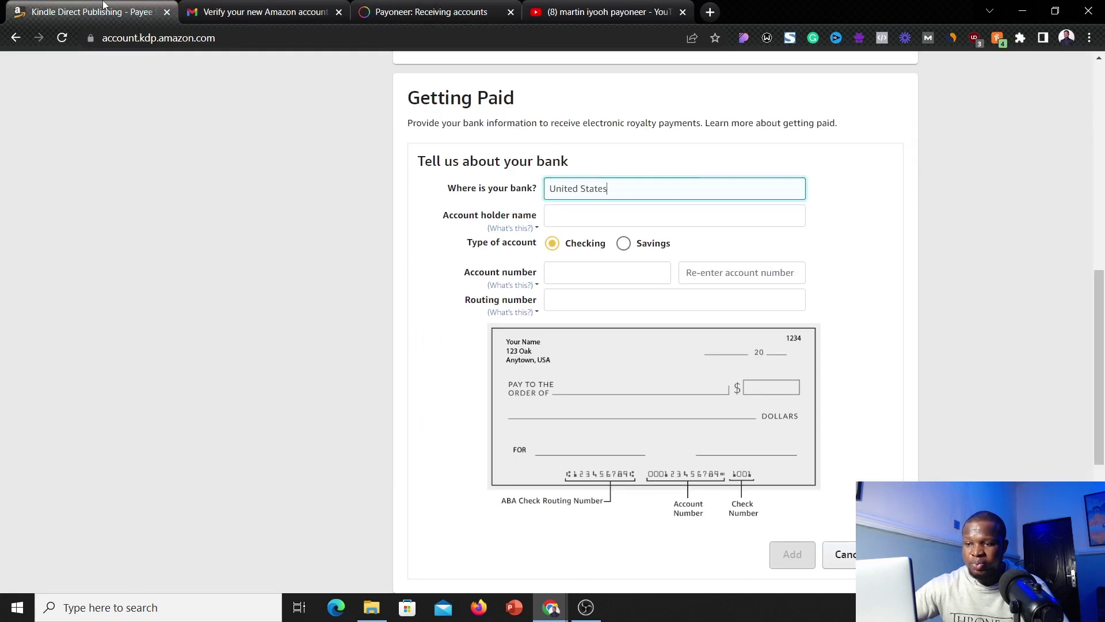
pyautogui.click(601, 221)
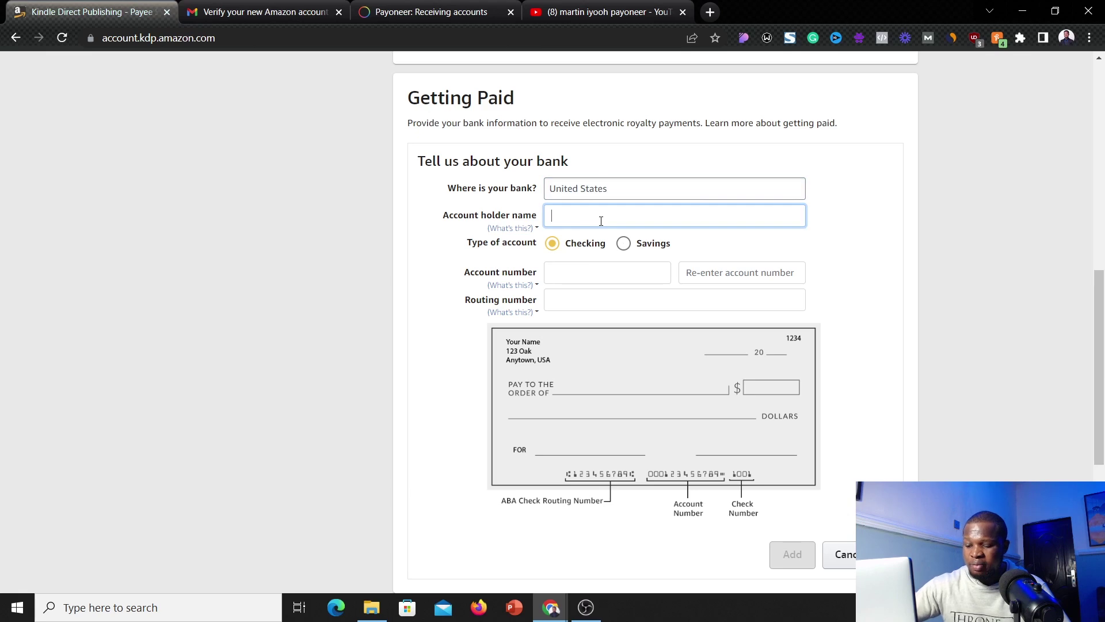
pyautogui.hotkey('ctrl', 'v')
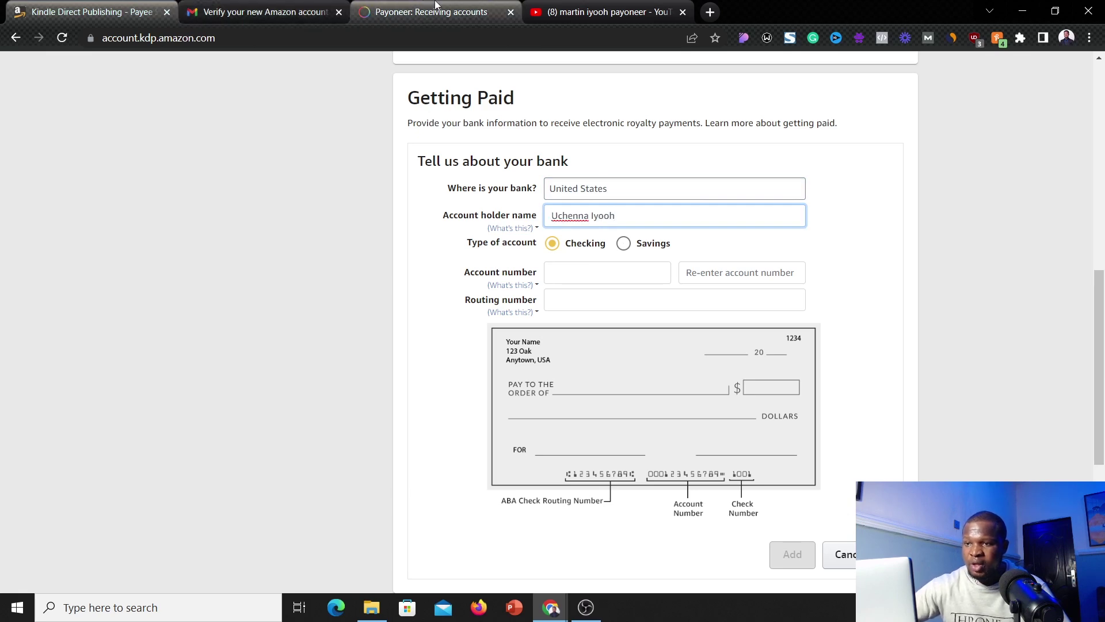
pyautogui.click(435, 8)
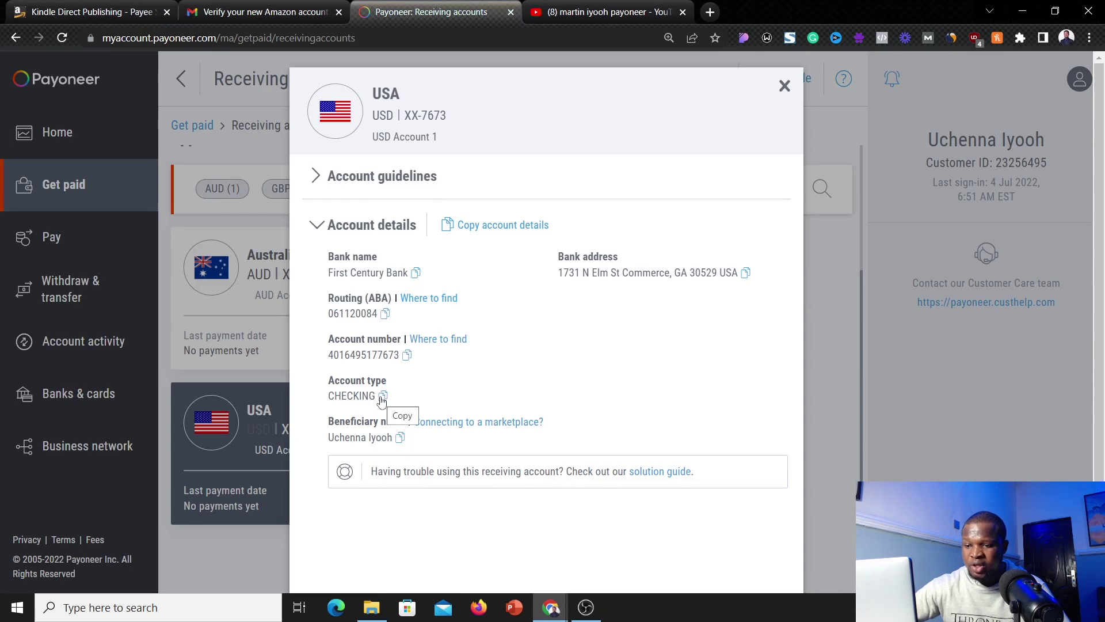
pyautogui.click(92, 12)
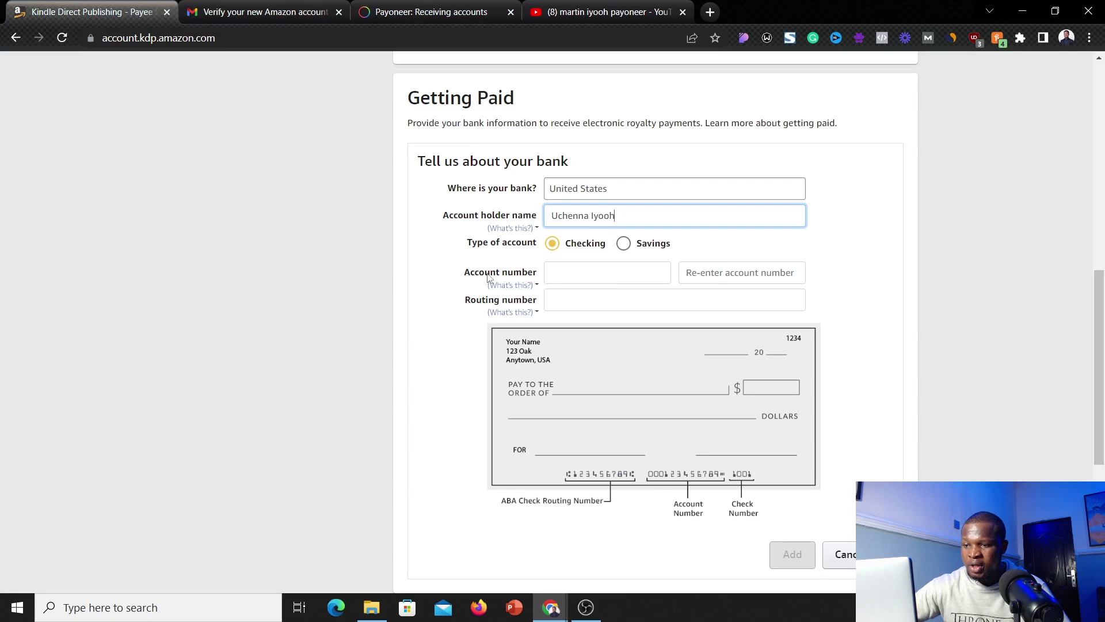
# Copy the Payoneer USA account number into both the account number and re-enter fields.
pyautogui.click(381, 10)
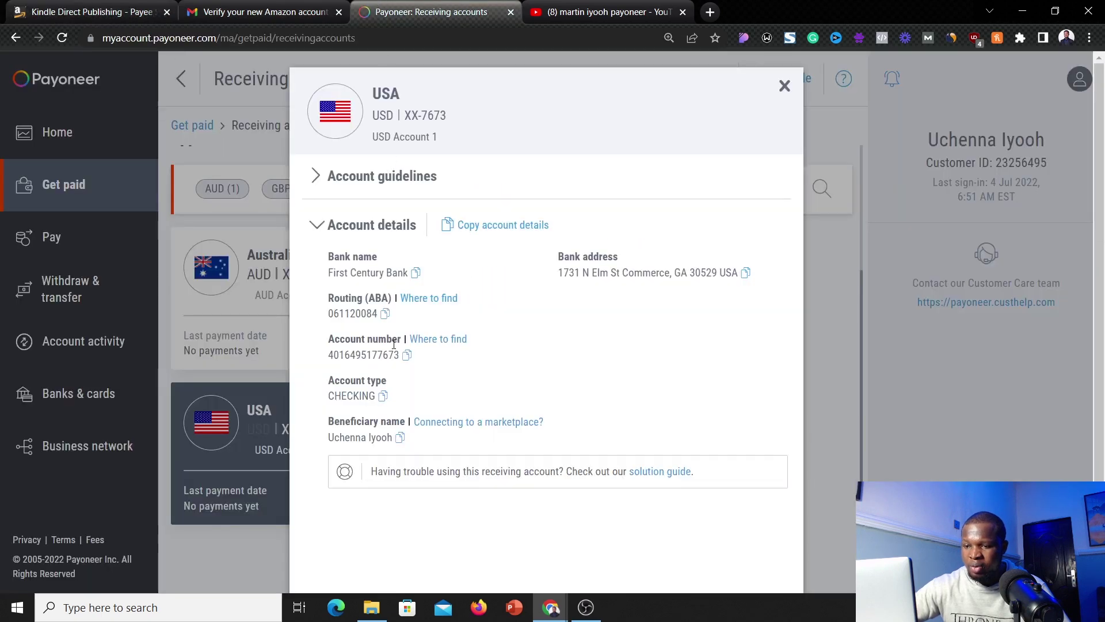
pyautogui.click(407, 356)
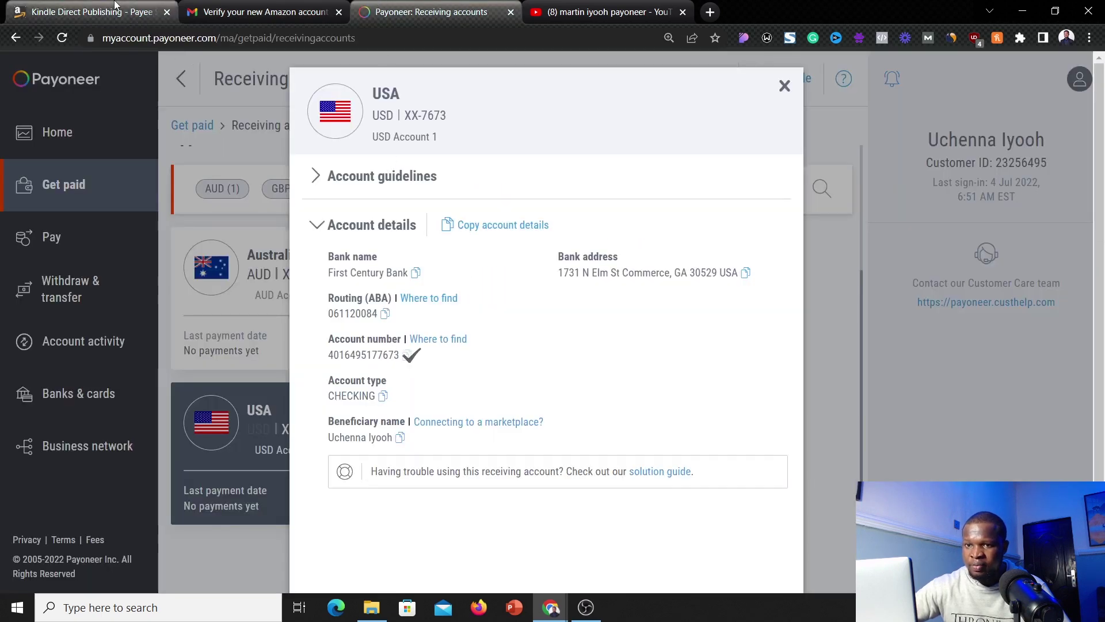
pyautogui.click(92, 11)
pyautogui.click(599, 274)
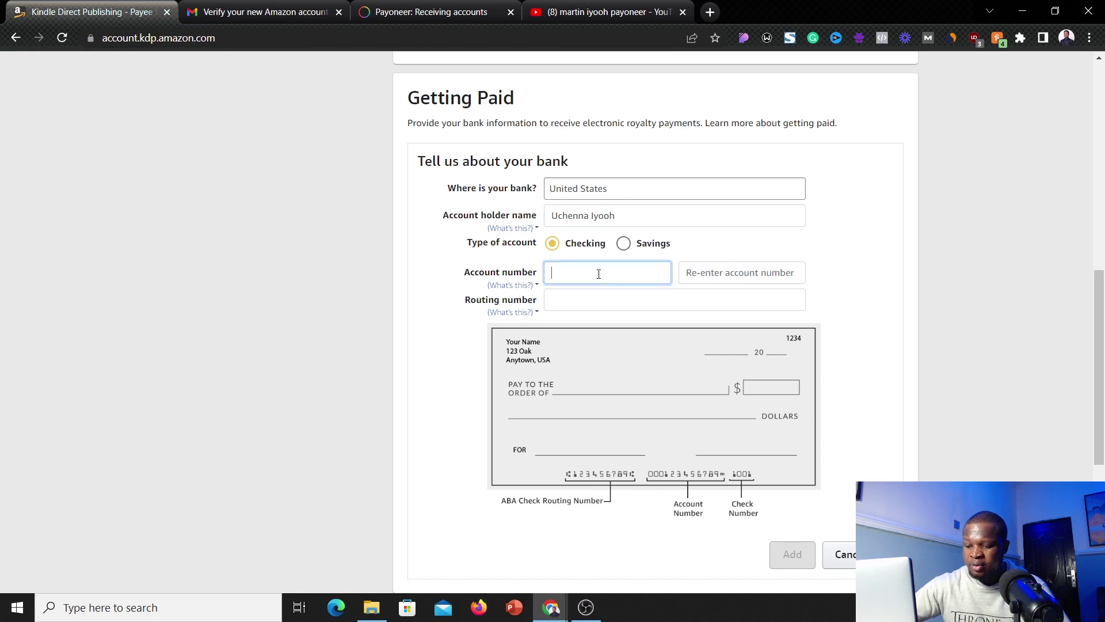
pyautogui.hotkey('ctrl', 'v')
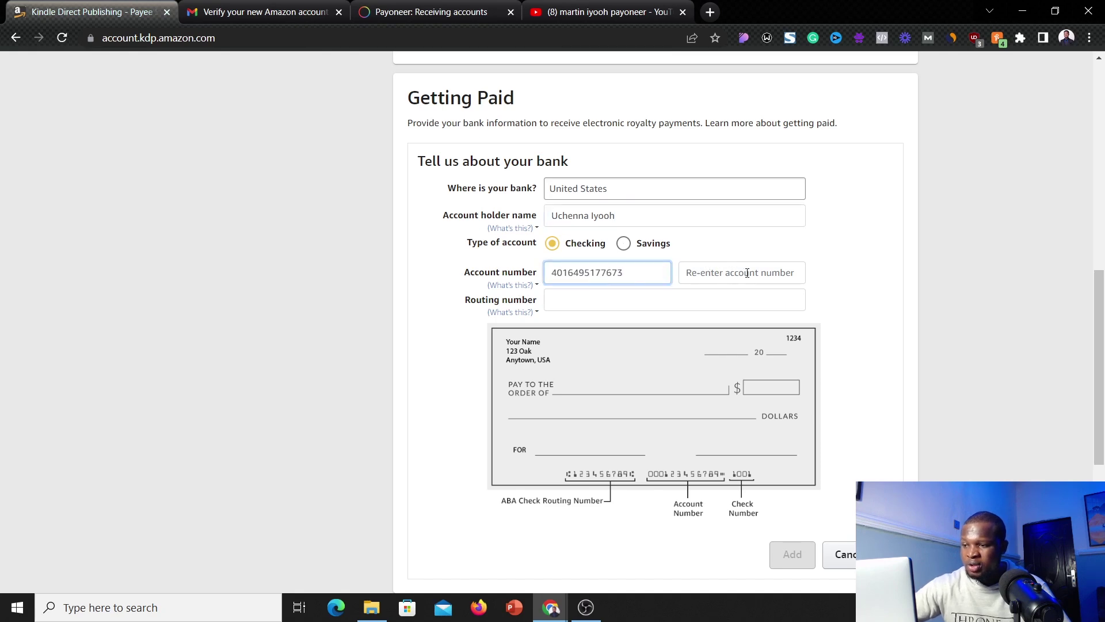
pyautogui.click(747, 272)
pyautogui.hotkey('ctrl', 'v')
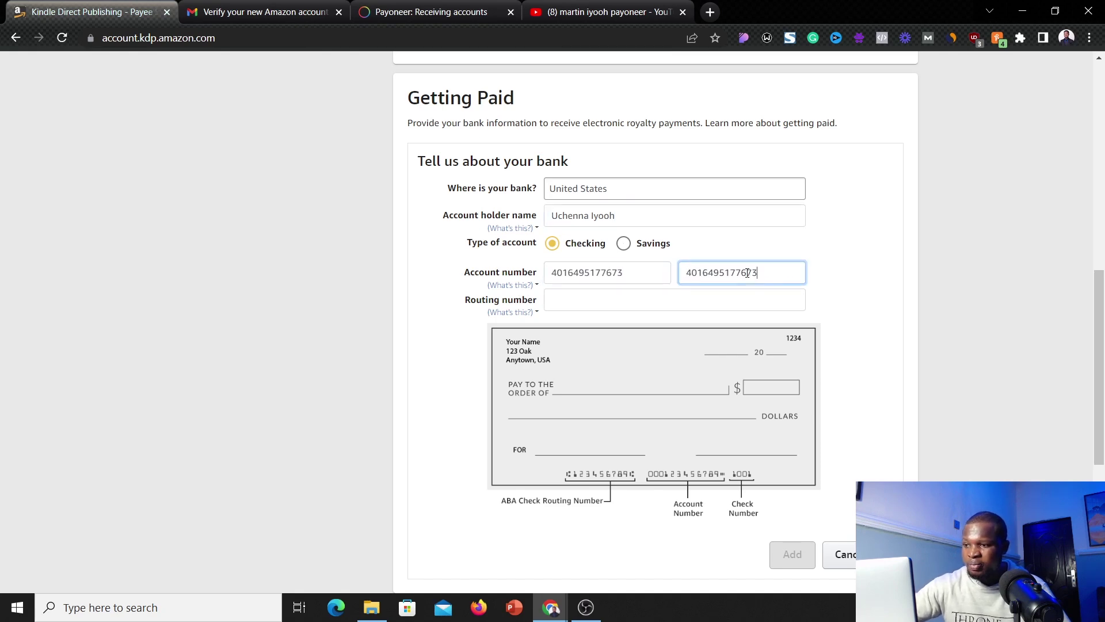
# Paste the Payoneer routing number into the form and add the bank account.
pyautogui.click(688, 301)
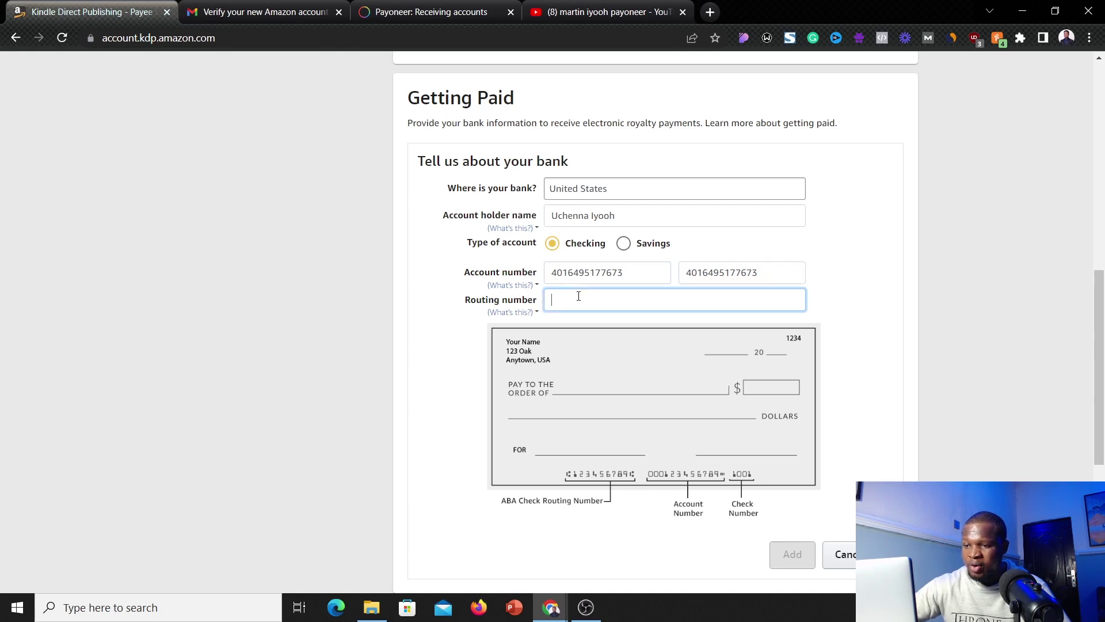
pyautogui.click(377, 5)
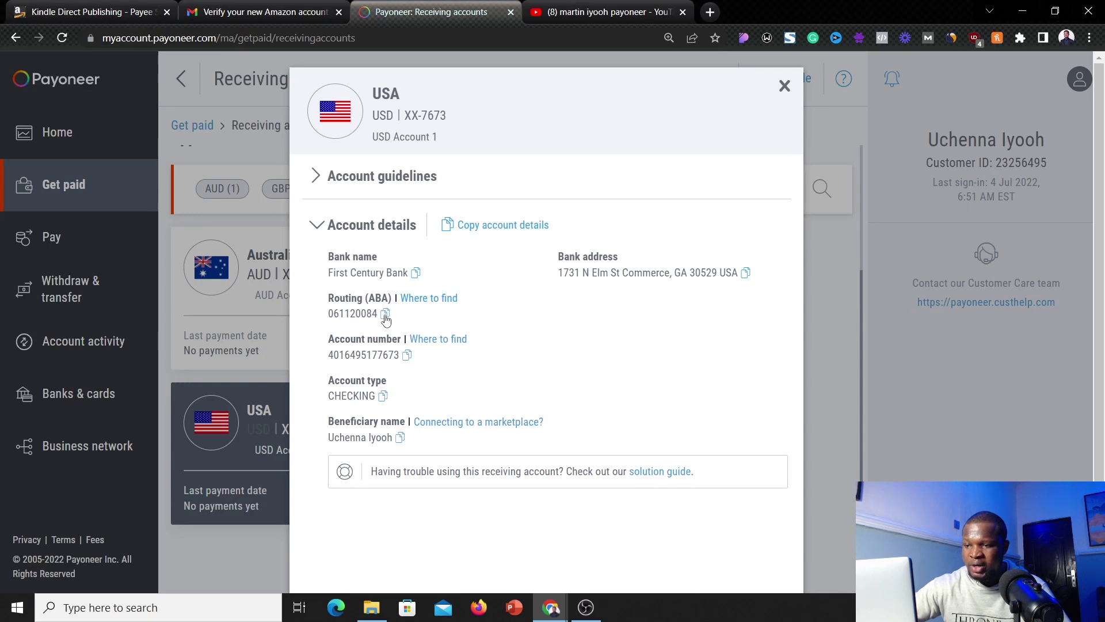
pyautogui.click(385, 315)
pyautogui.click(92, 11)
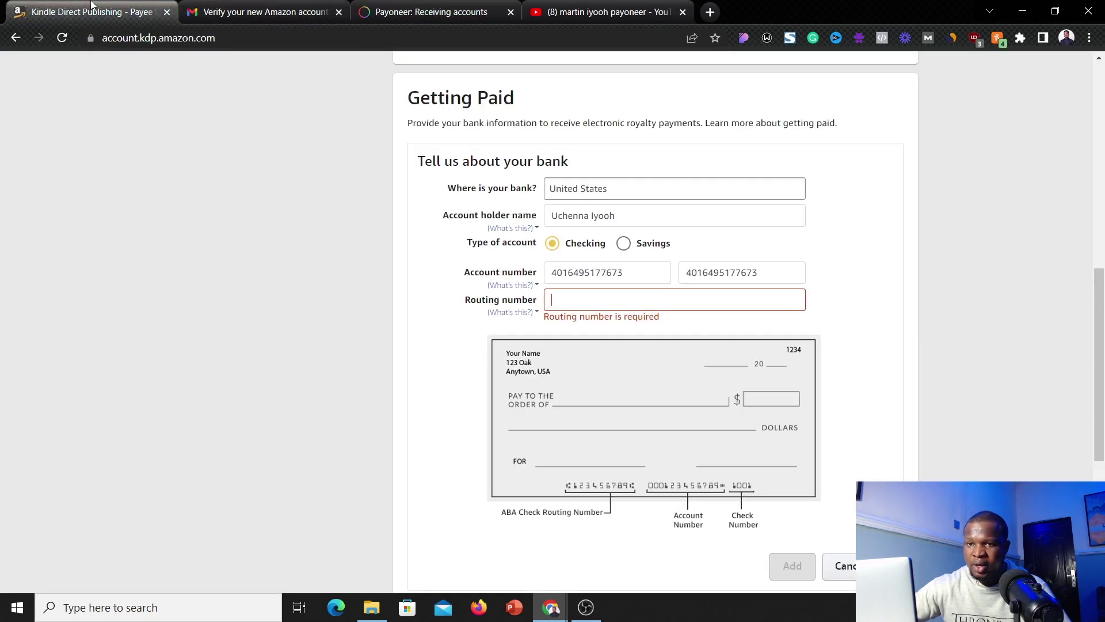
pyautogui.click(623, 304)
pyautogui.hotkey('ctrl', 'v')
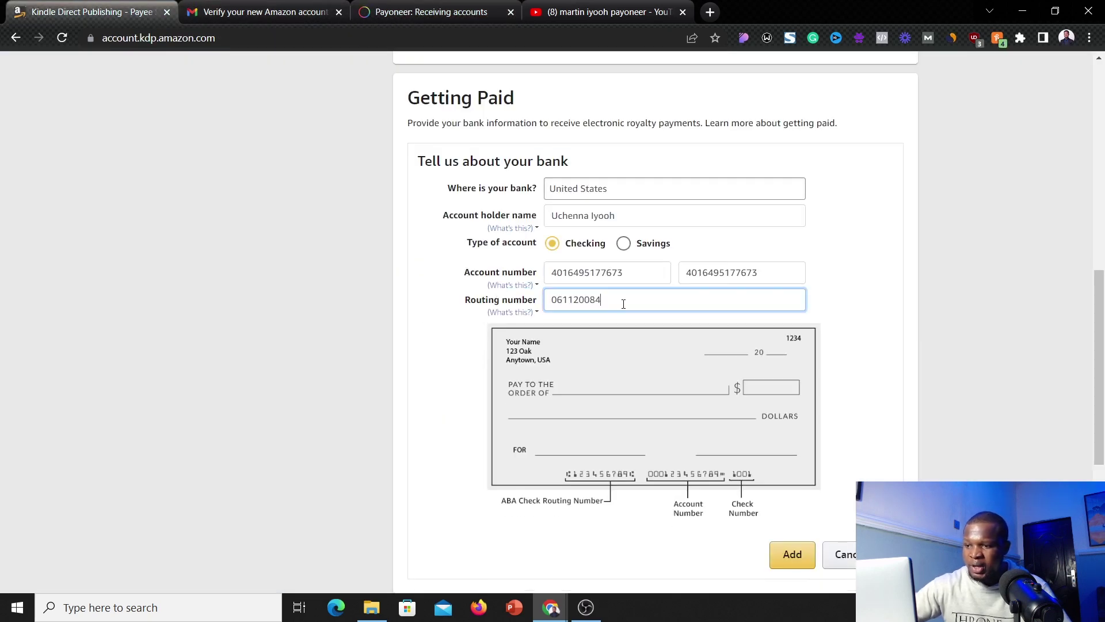
pyautogui.click(851, 387)
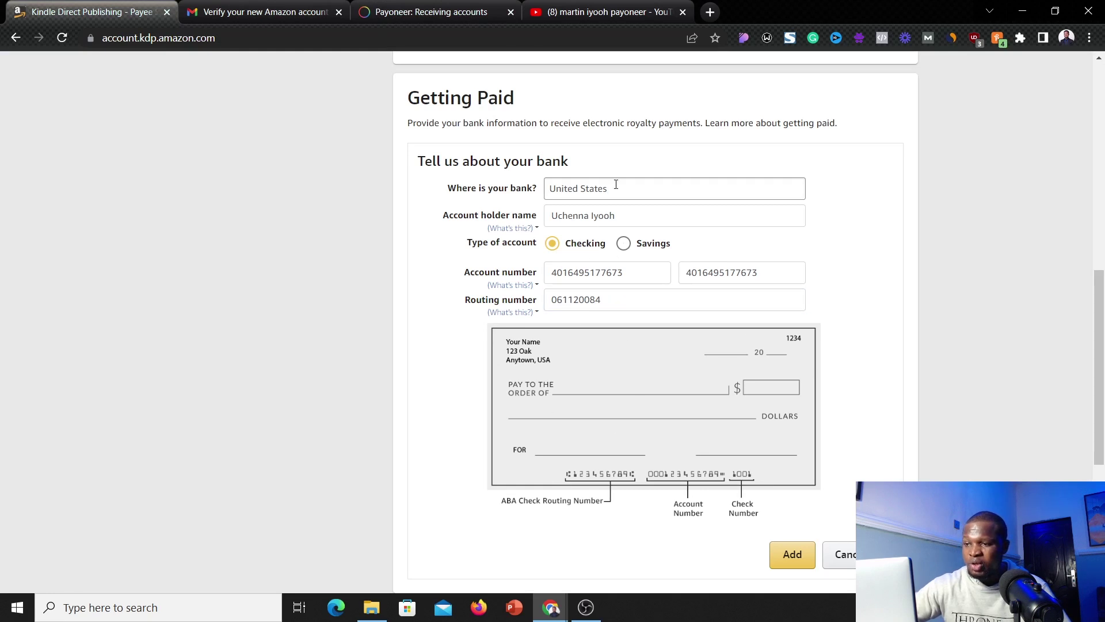
pyautogui.click(791, 562)
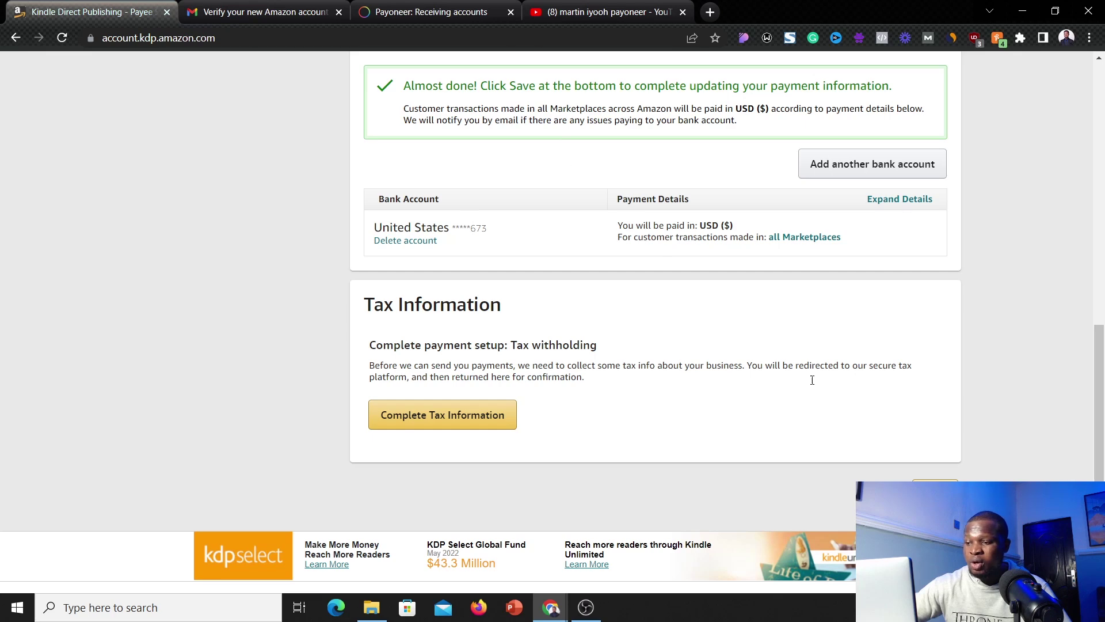
# Save the United States bank account and launch Complete Tax Information.
pyautogui.click(935, 489)
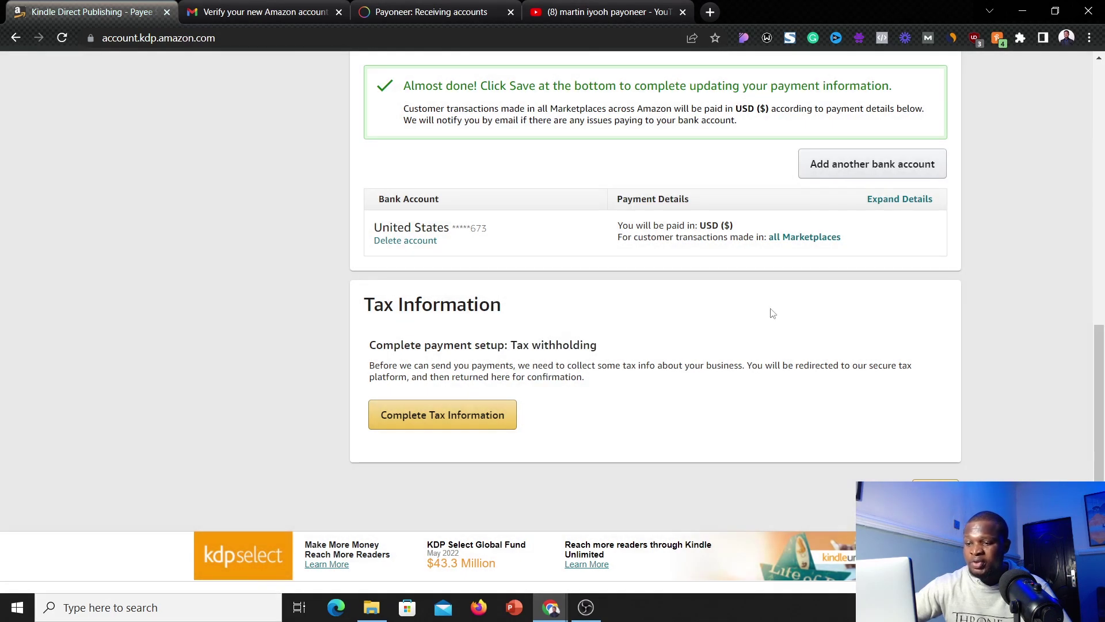
pyautogui.click(406, 423)
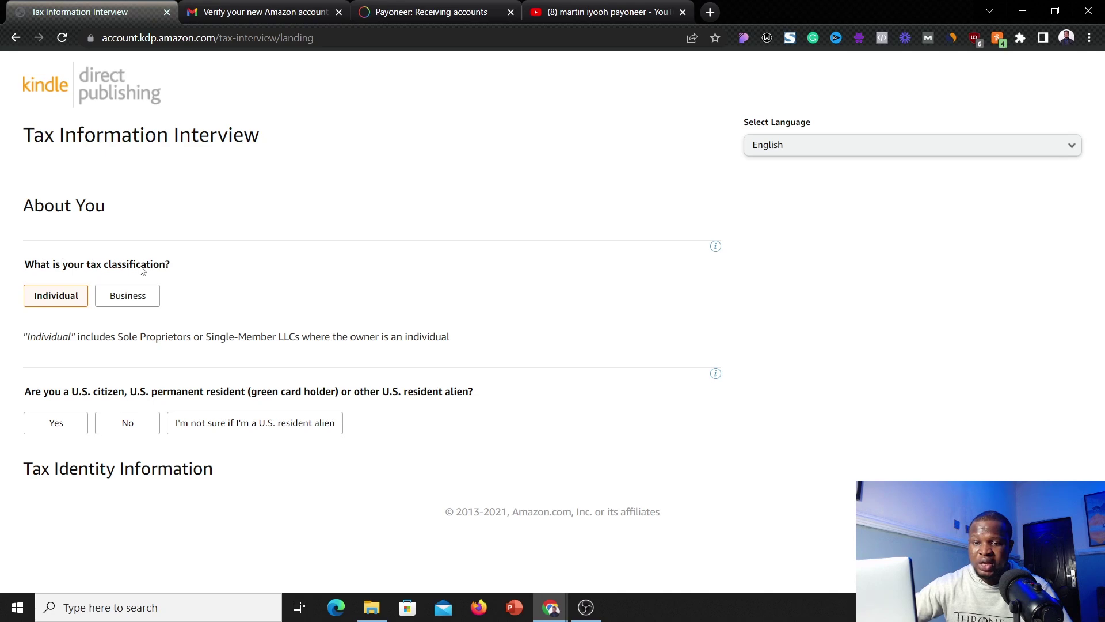
# Choose Individual and answer No to both the U.S. resident and intermediary questions.
pyautogui.click(54, 295)
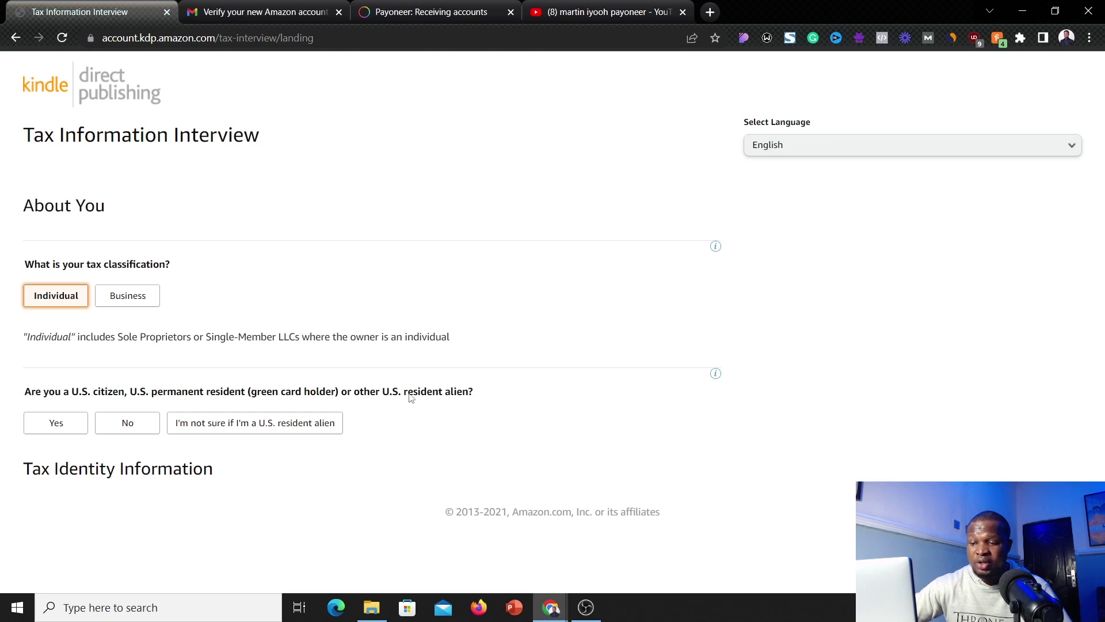
pyautogui.click(127, 427)
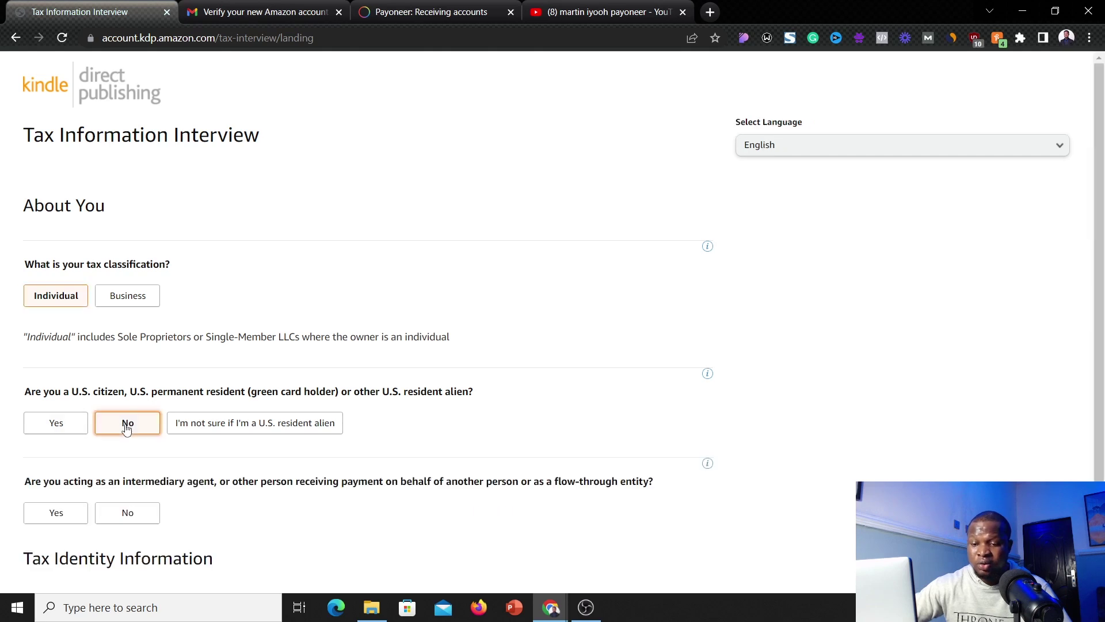
pyautogui.scroll(-1, 777, 391)
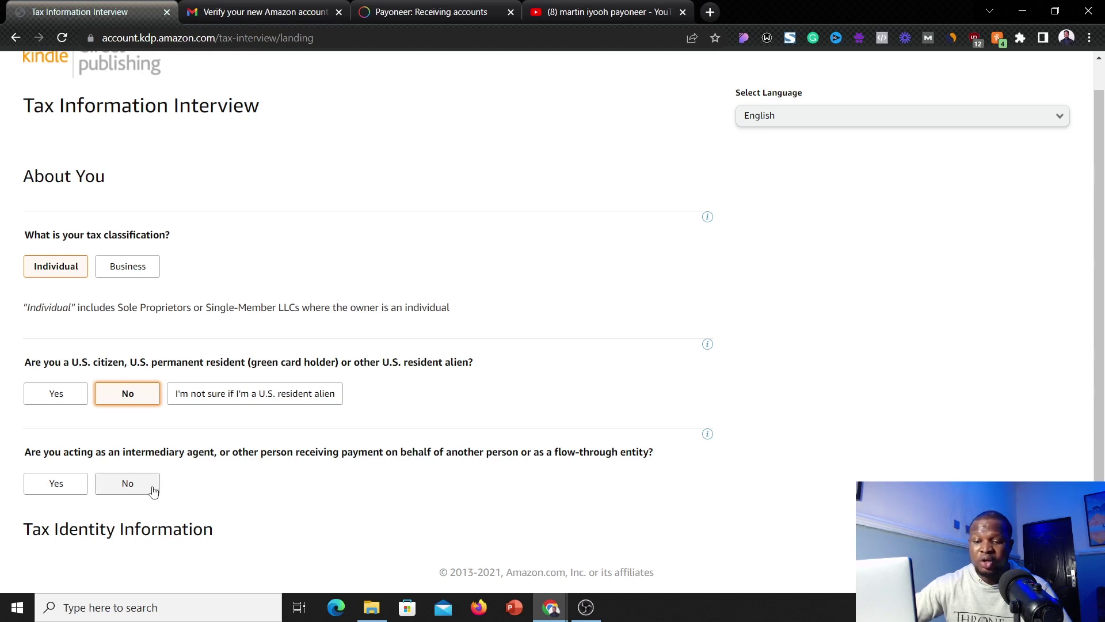
pyautogui.click(123, 490)
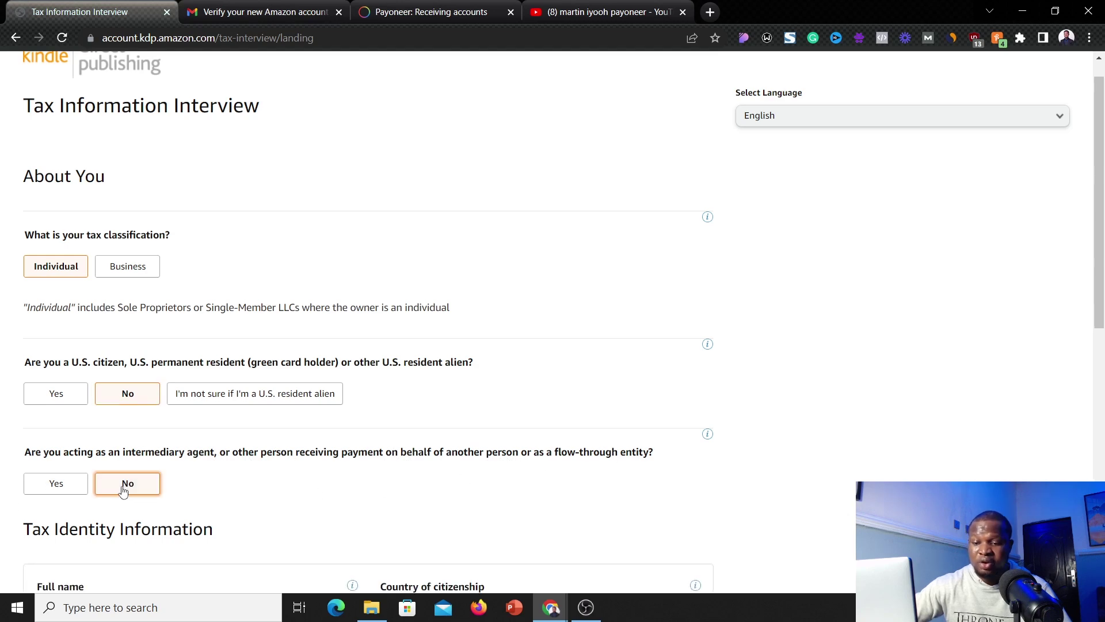
pyautogui.moveTo(1104, 213); pyautogui.dragTo(1104, 389)
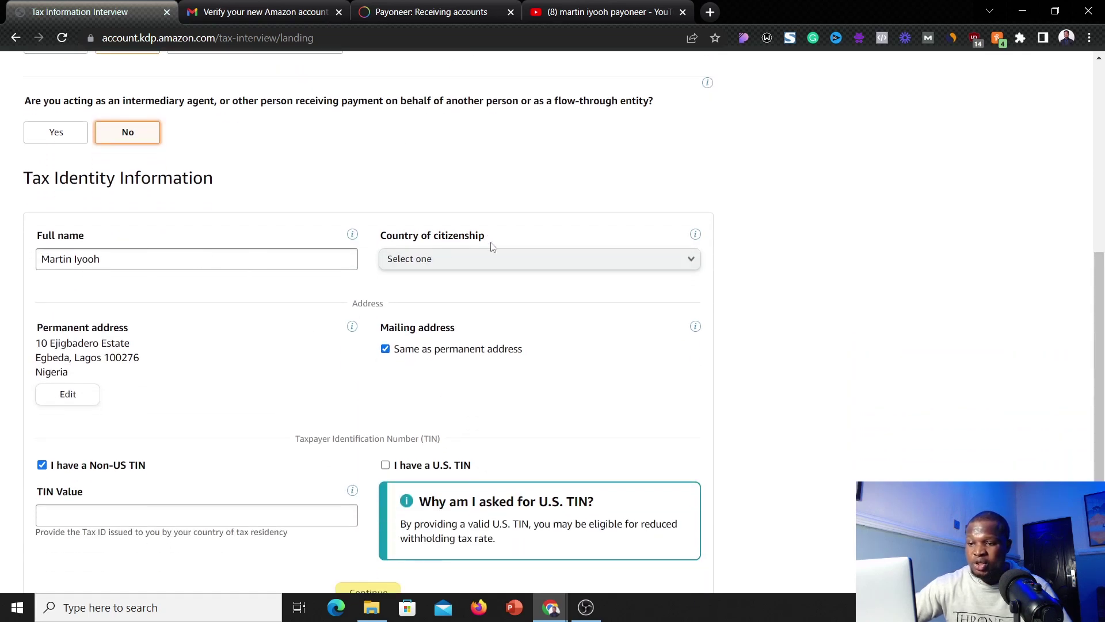
# Select Nigeria as the country of citizenship.
pyautogui.click(461, 260)
pyautogui.press('n')
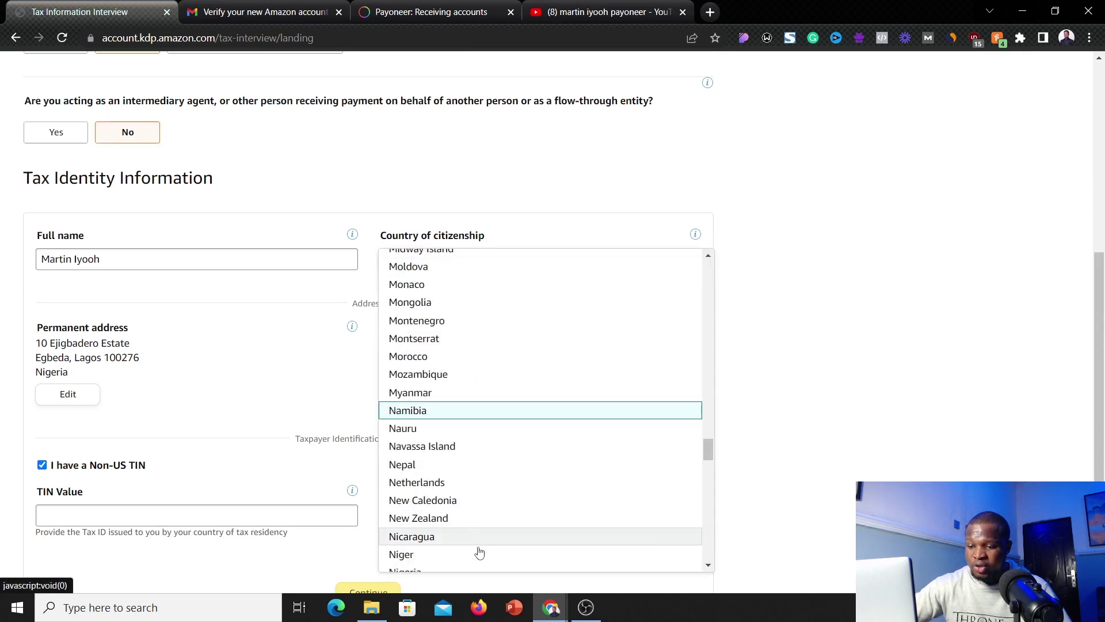
pyautogui.click(482, 571)
pyautogui.scroll(-2, 500, 547)
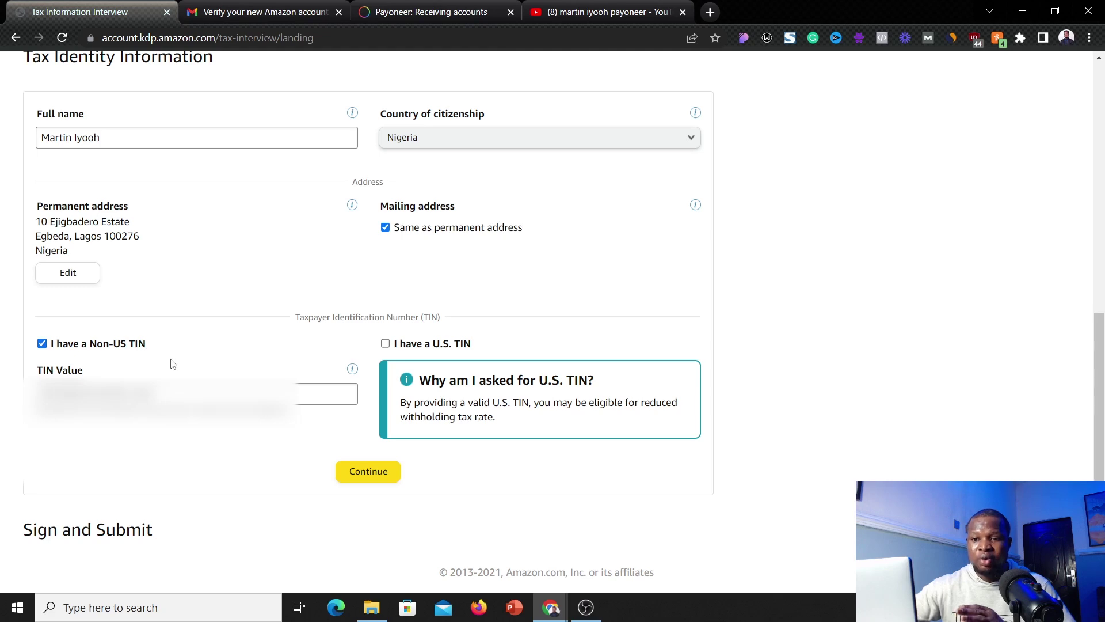
# Check the foreign TIN explanation, then continue to the tax treaty benefits section.
pyautogui.click(351, 369)
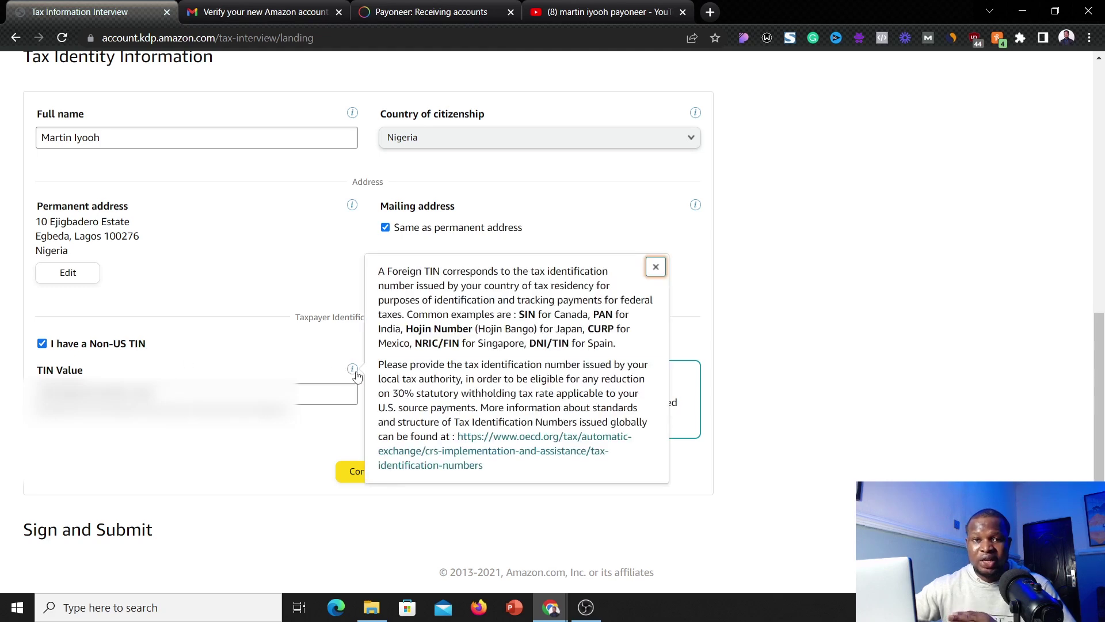
pyautogui.click(253, 496)
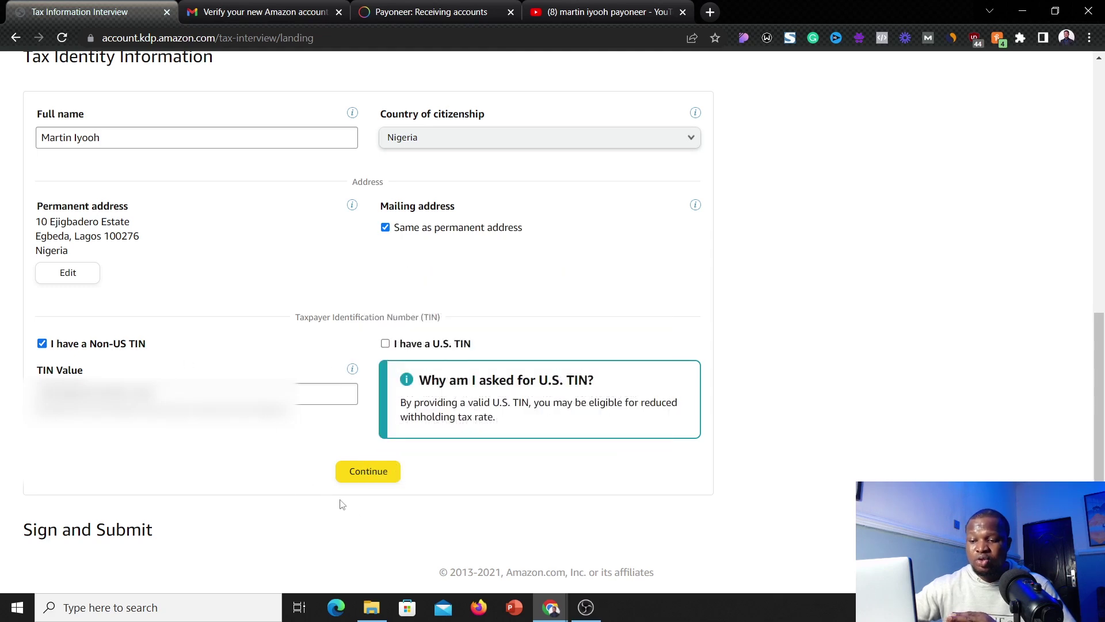
pyautogui.click(380, 472)
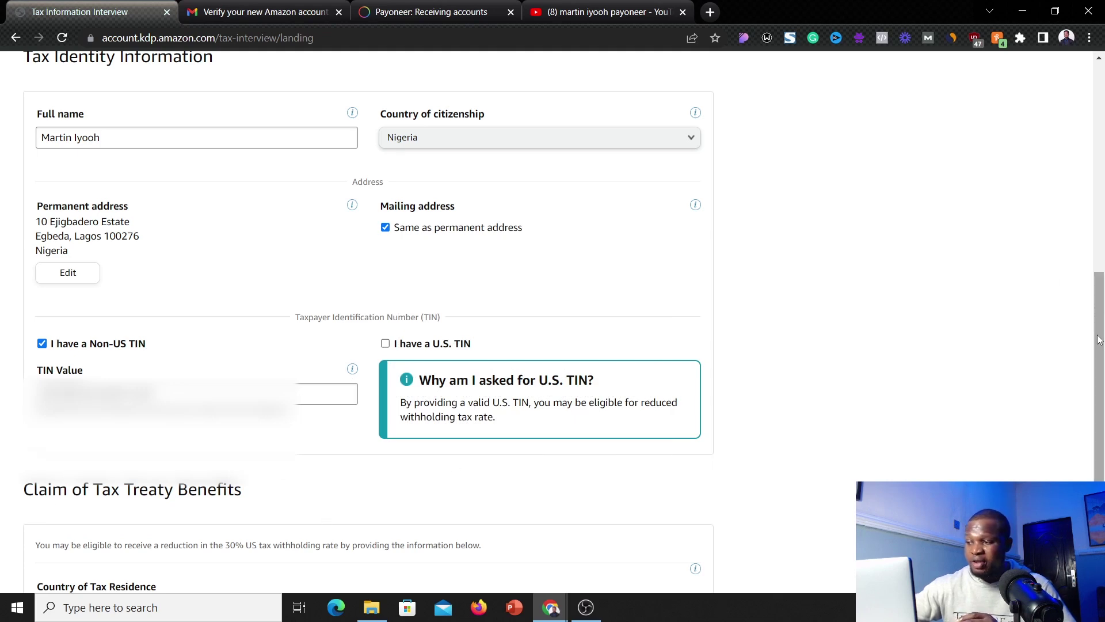
# Type the full name as the W-8BEN signature and save it for preview.
pyautogui.scroll(-4, 1099, 340)
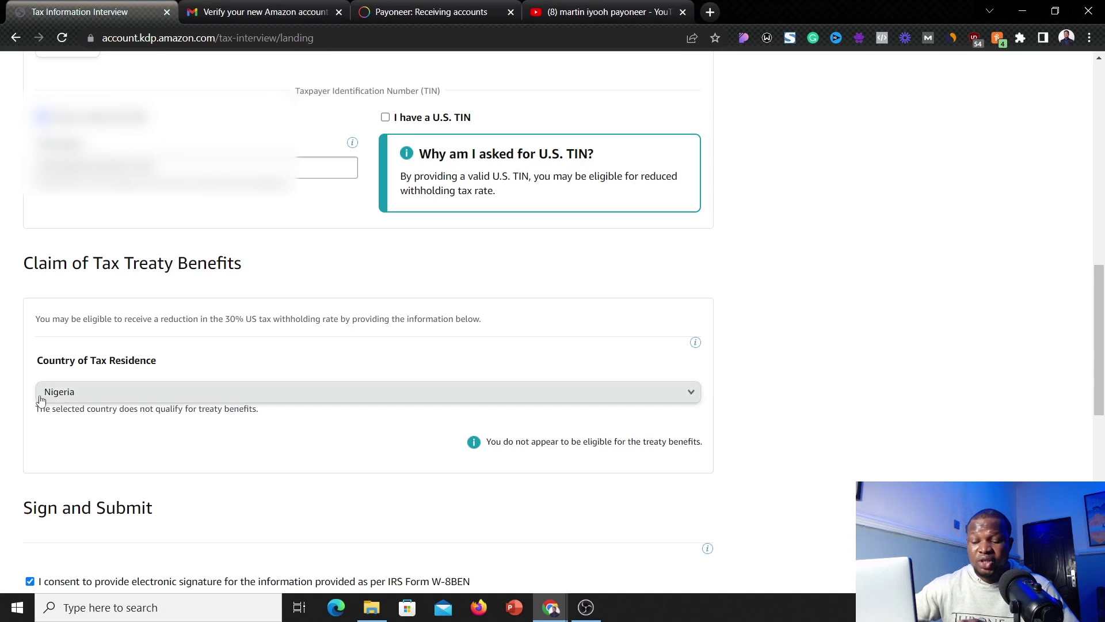
pyautogui.scroll(-2, 1100, 424)
pyautogui.scroll(-7, 1101, 424)
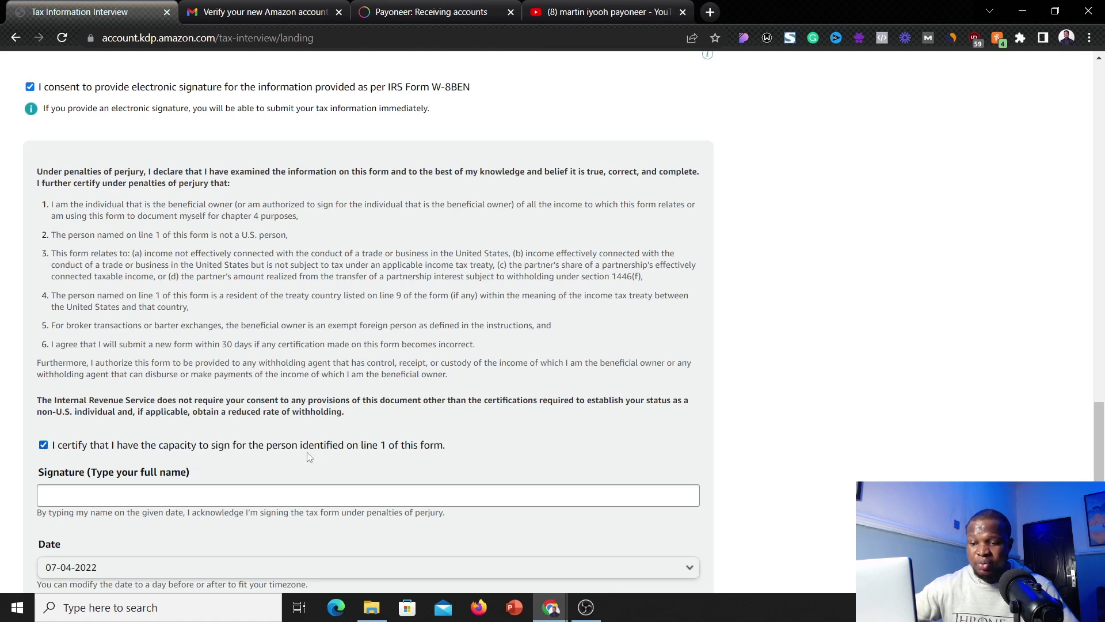
pyautogui.click(130, 501)
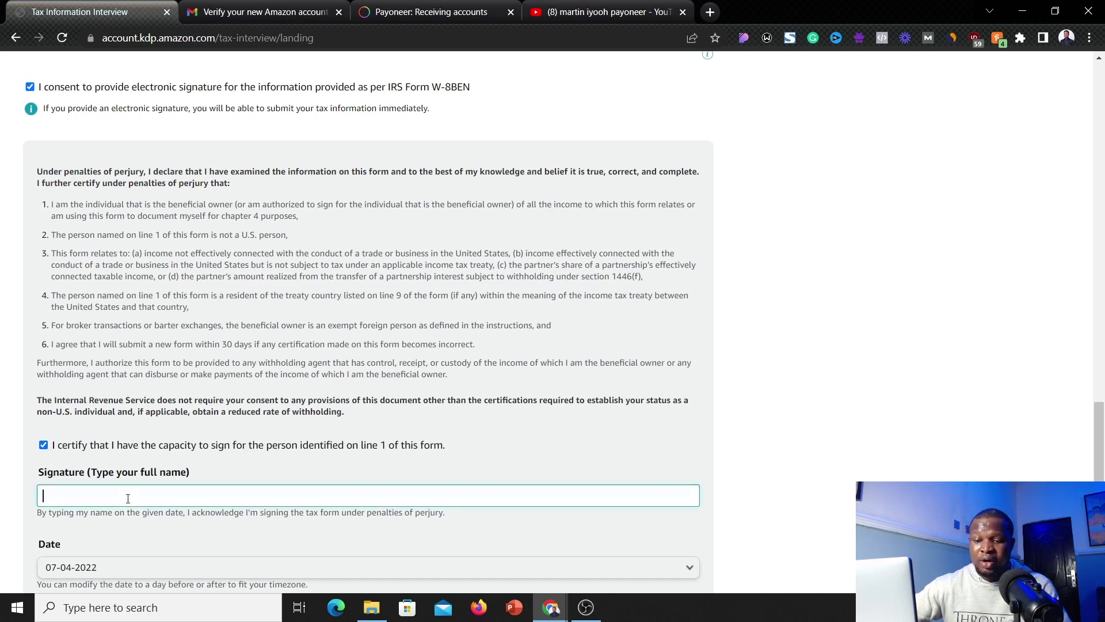
pyautogui.write('Martin Iyooh')
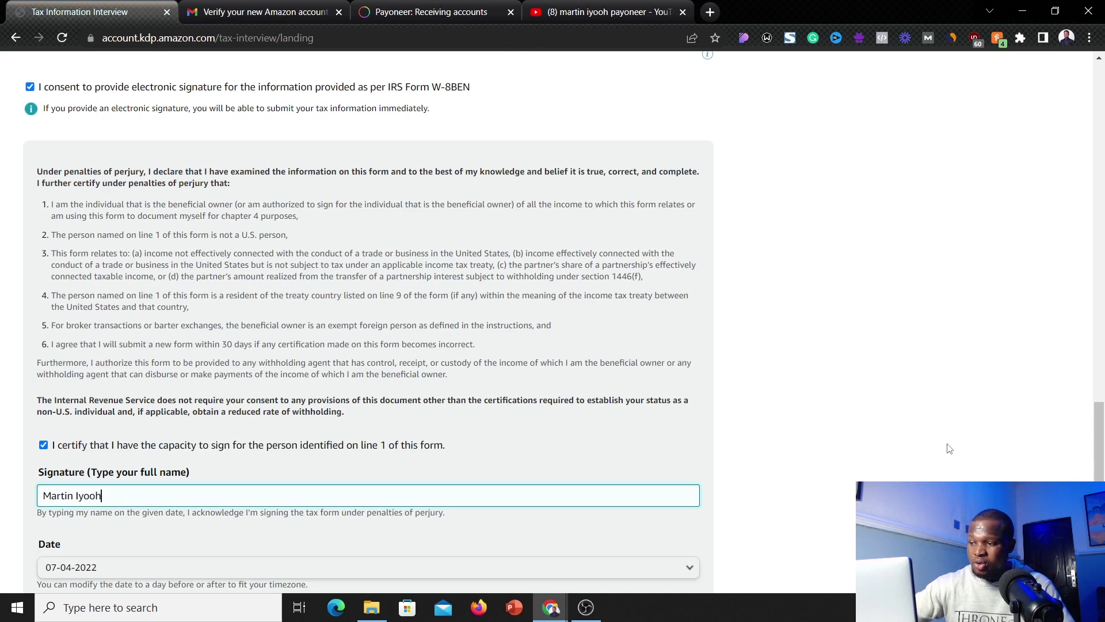
pyautogui.scroll(-2, 548, 520)
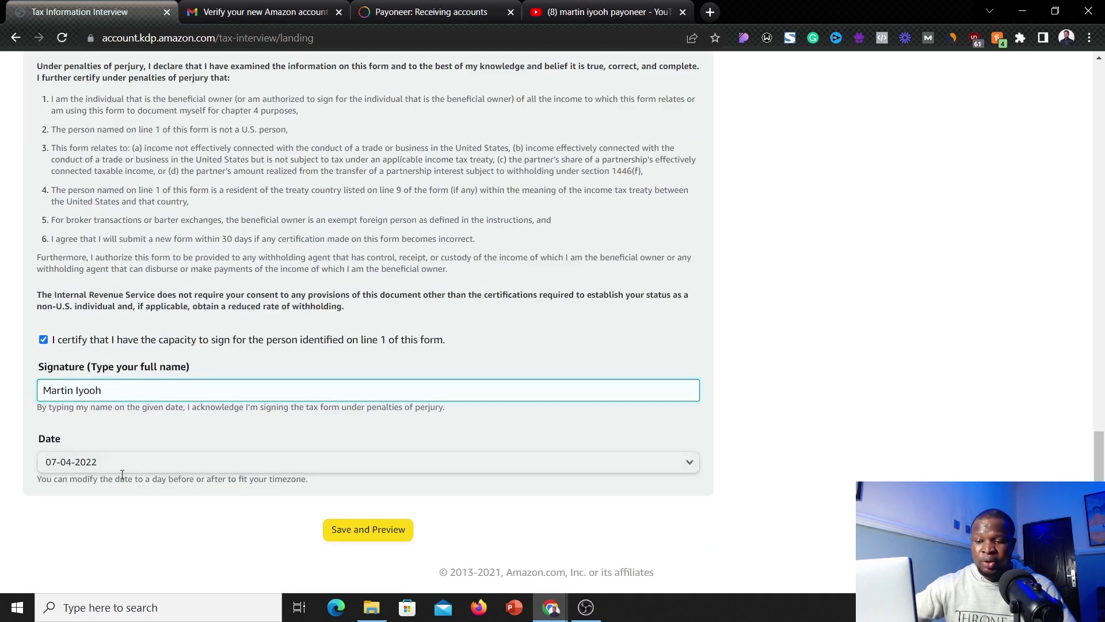
pyautogui.click(362, 531)
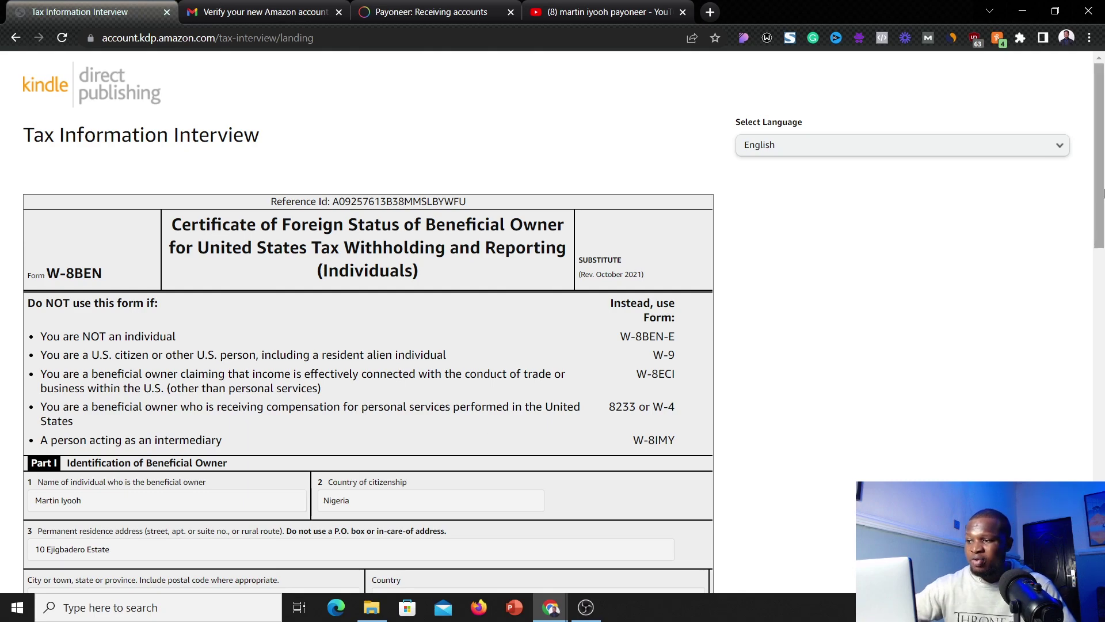
# Submit the previewed W-8BEN and highlight the validated confirmation showing 30.0% withholding.
pyautogui.moveTo(1099, 183); pyautogui.dragTo(1094, 437)
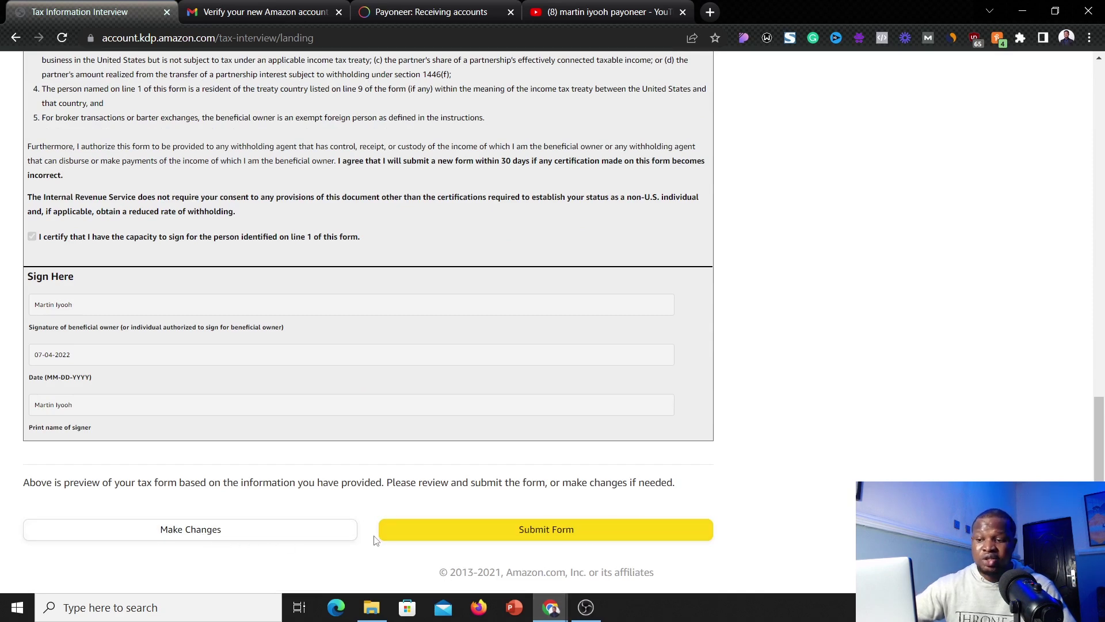
pyautogui.click(552, 532)
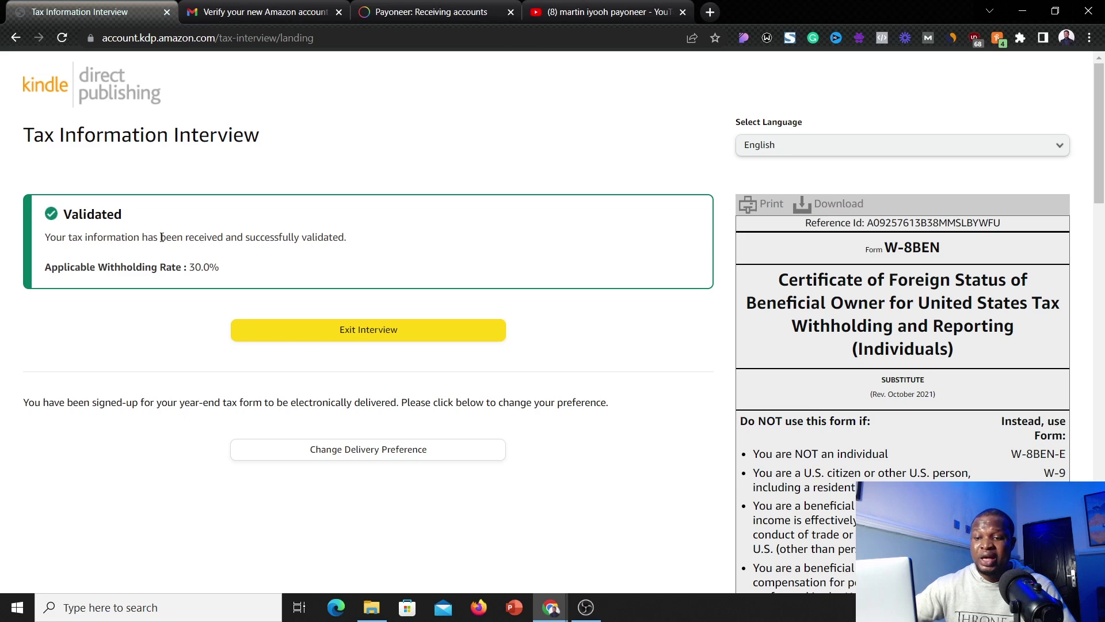
pyautogui.moveTo(206, 237); pyautogui.dragTo(357, 243)
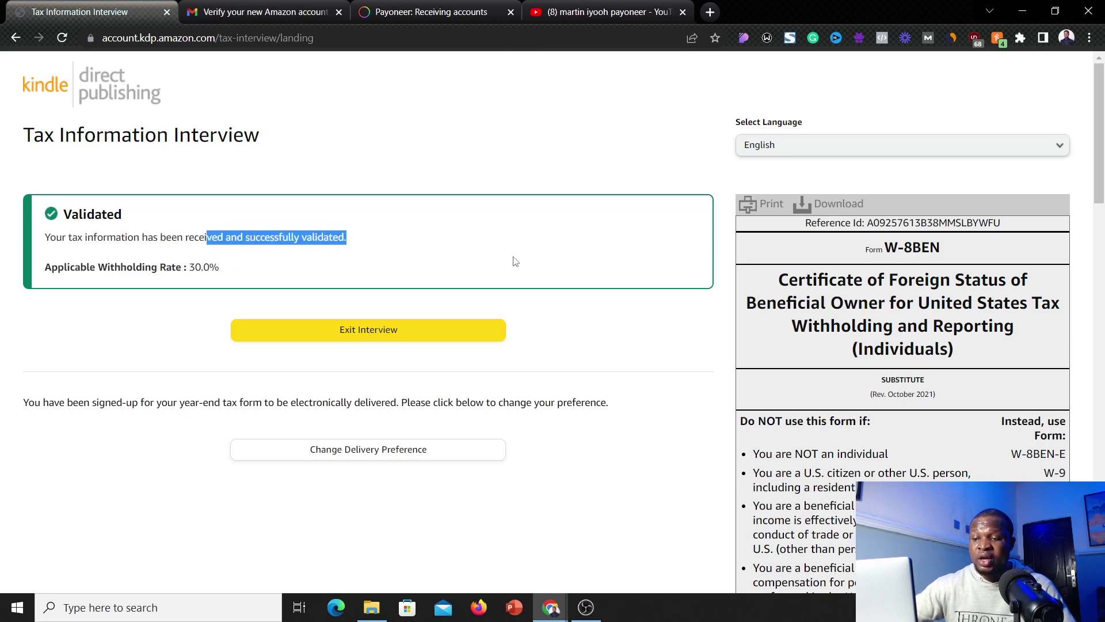
# Exit the tax interview and choose + Create on the empty Bookshelf.
pyautogui.click(352, 333)
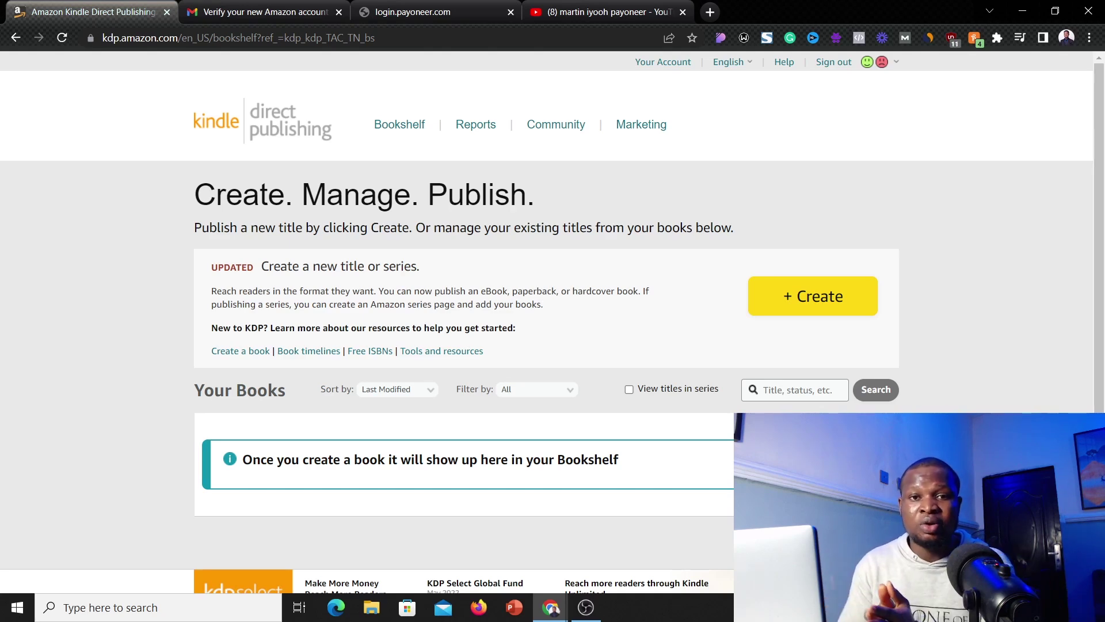
pyautogui.click(810, 303)
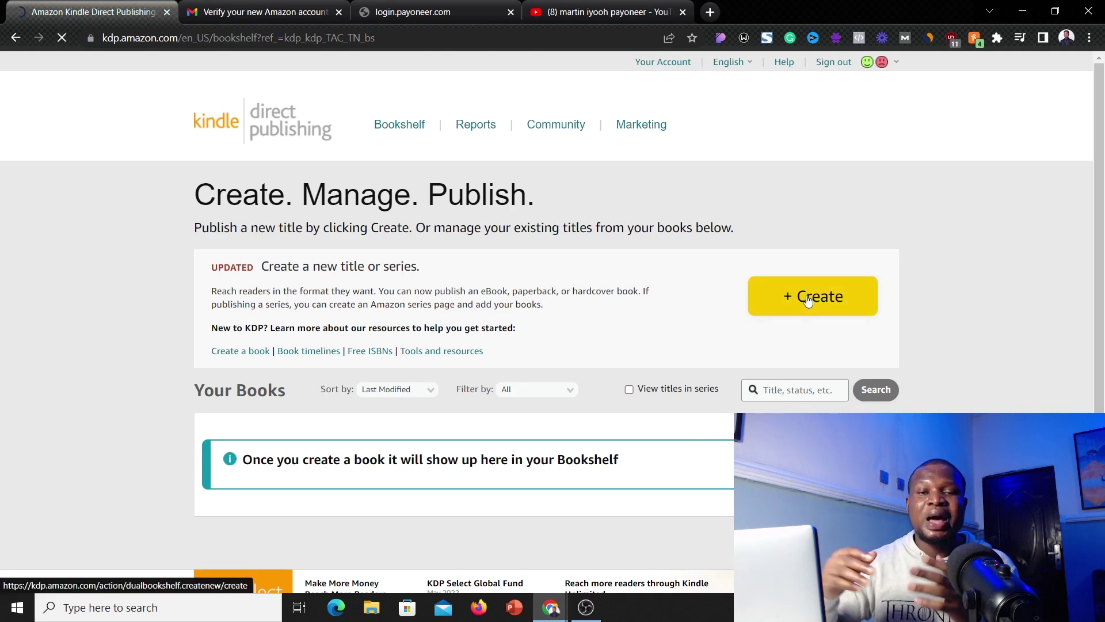